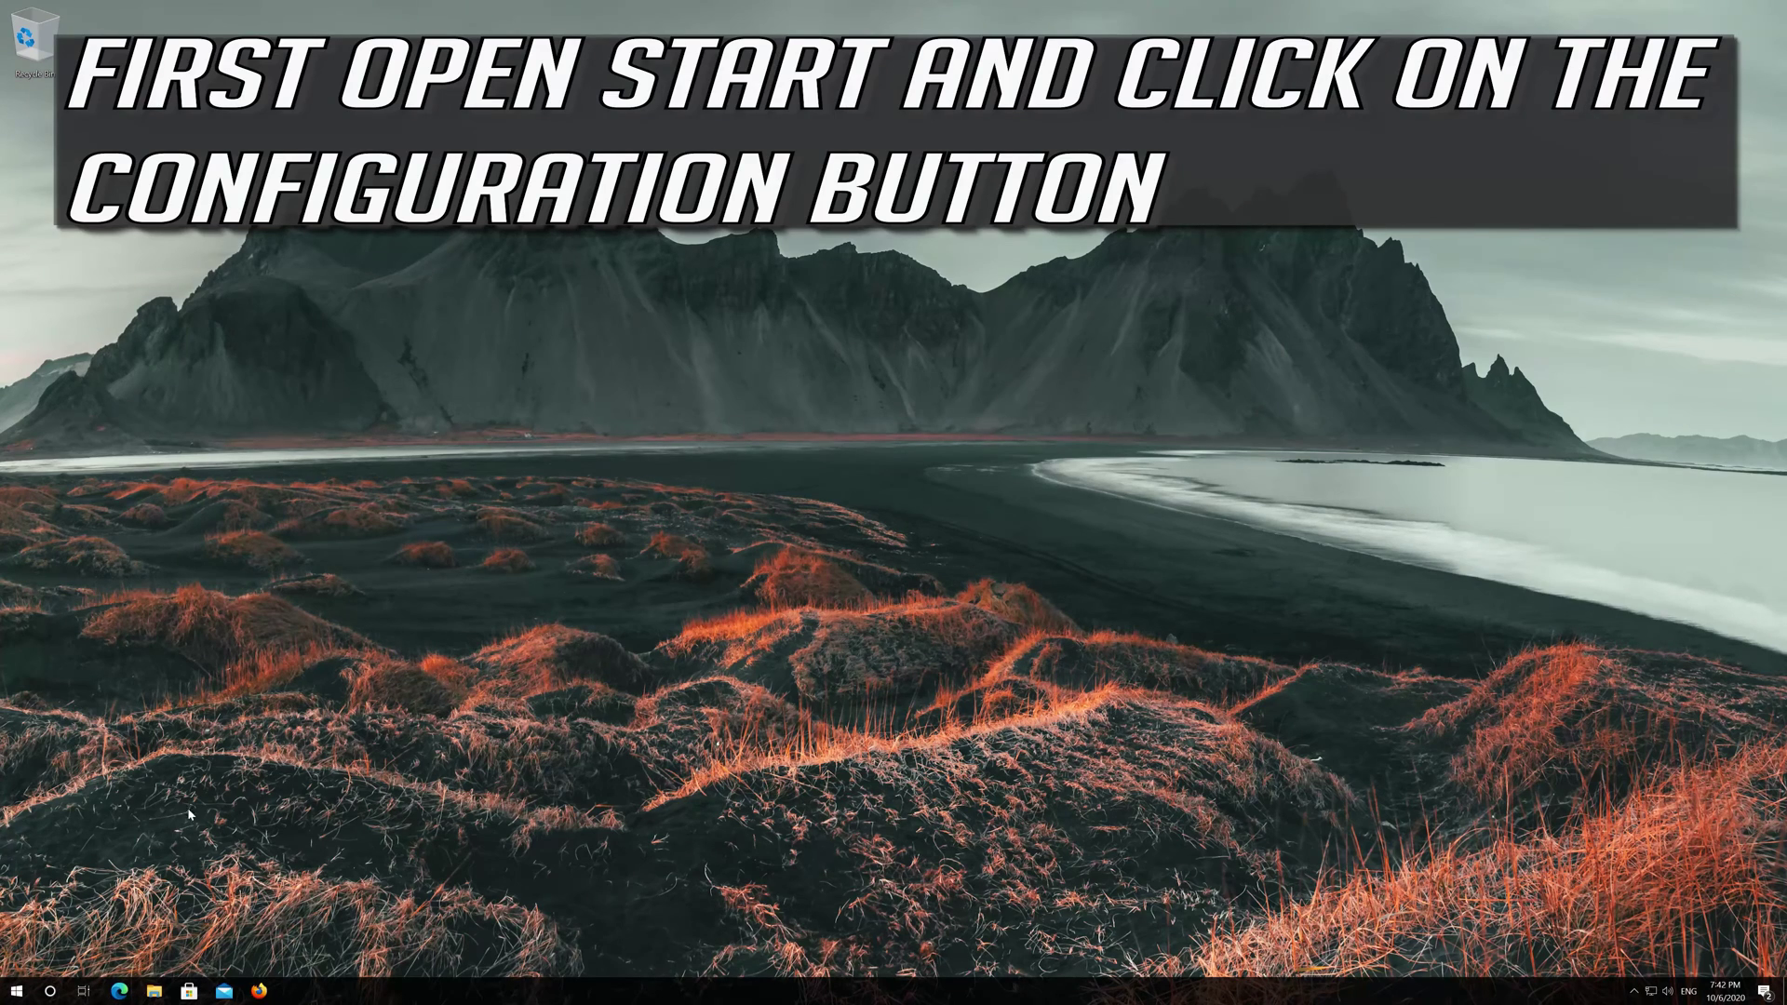
# Step: Open Windows Settings from Start and go to Update & Security
pyautogui.click(16, 994)
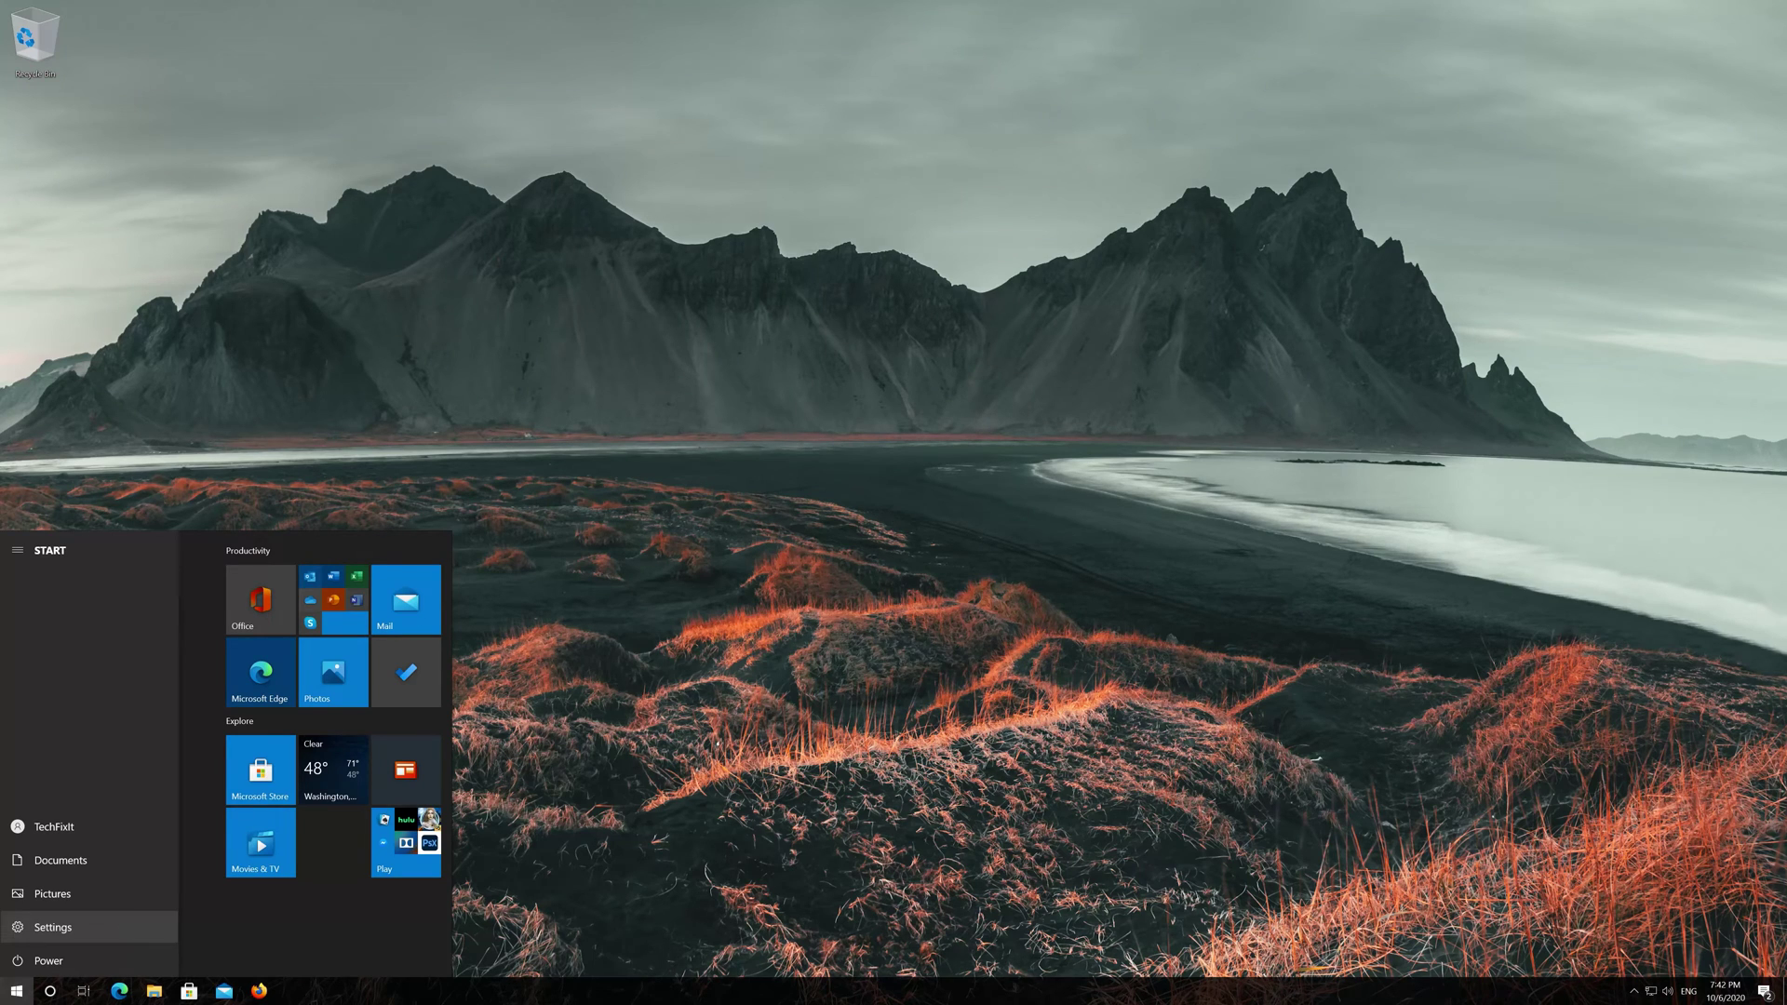
pyautogui.click(125, 926)
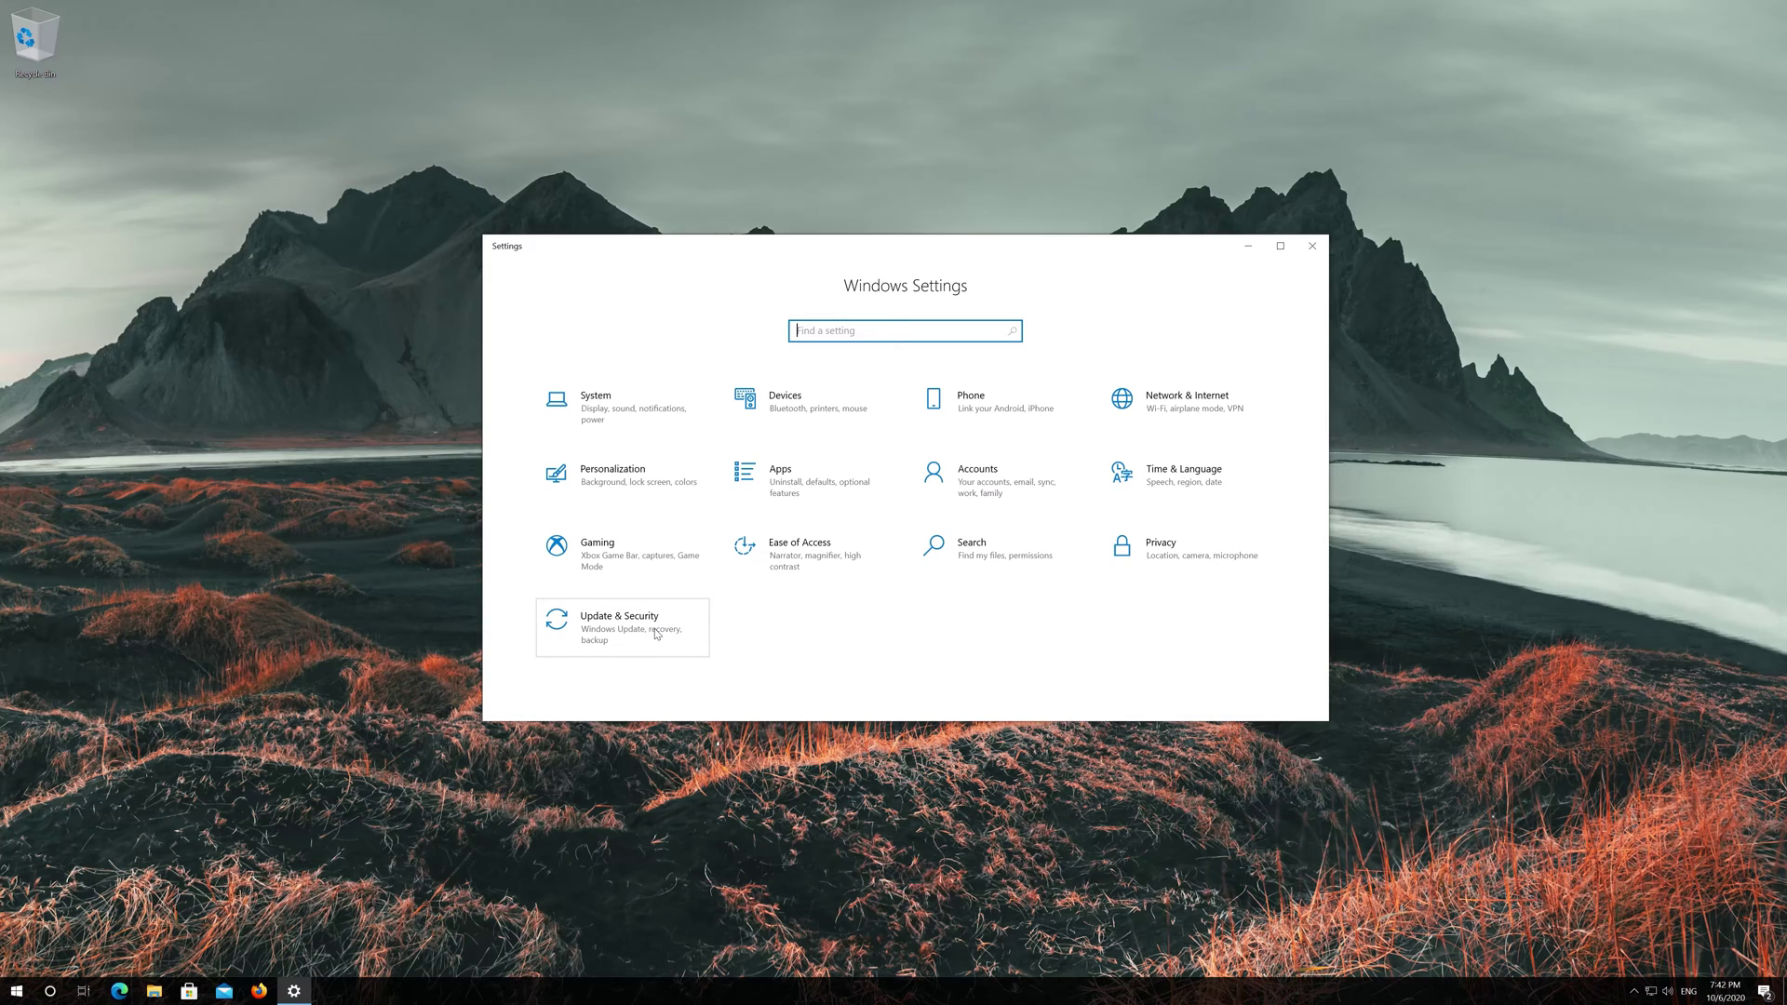
pyautogui.click(656, 634)
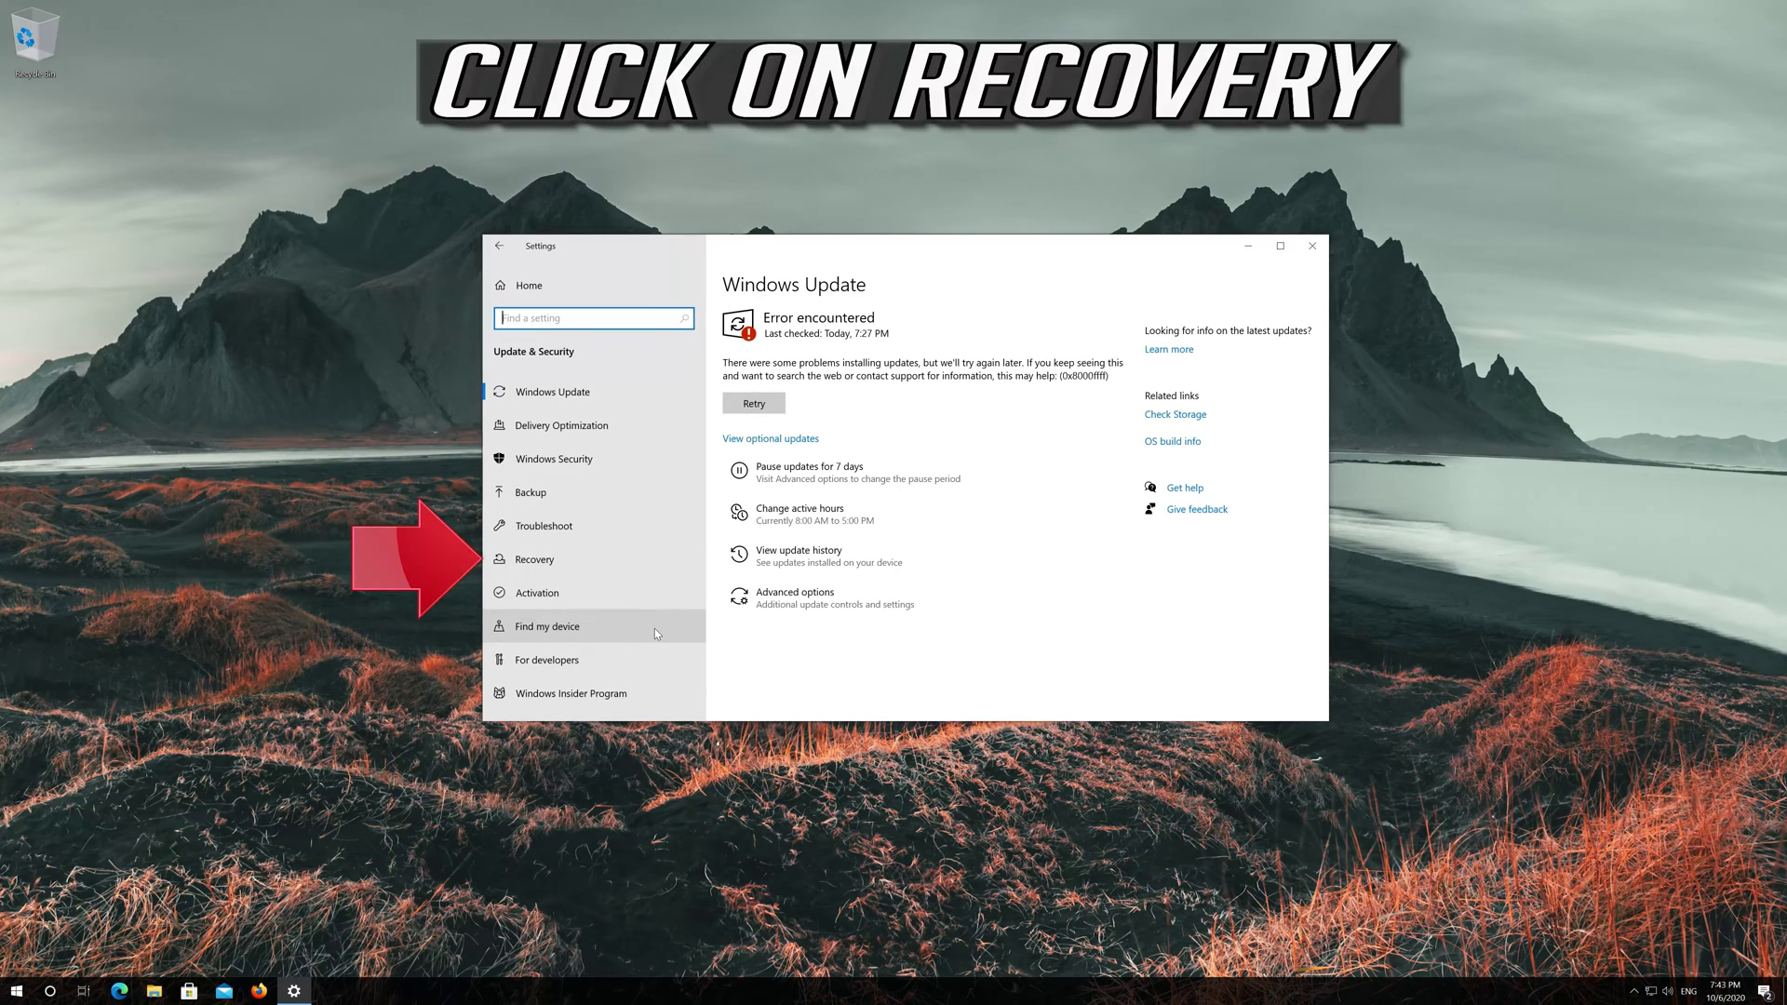
# Step: Go to the Recovery page and begin Reset this PC
pyautogui.click(605, 562)
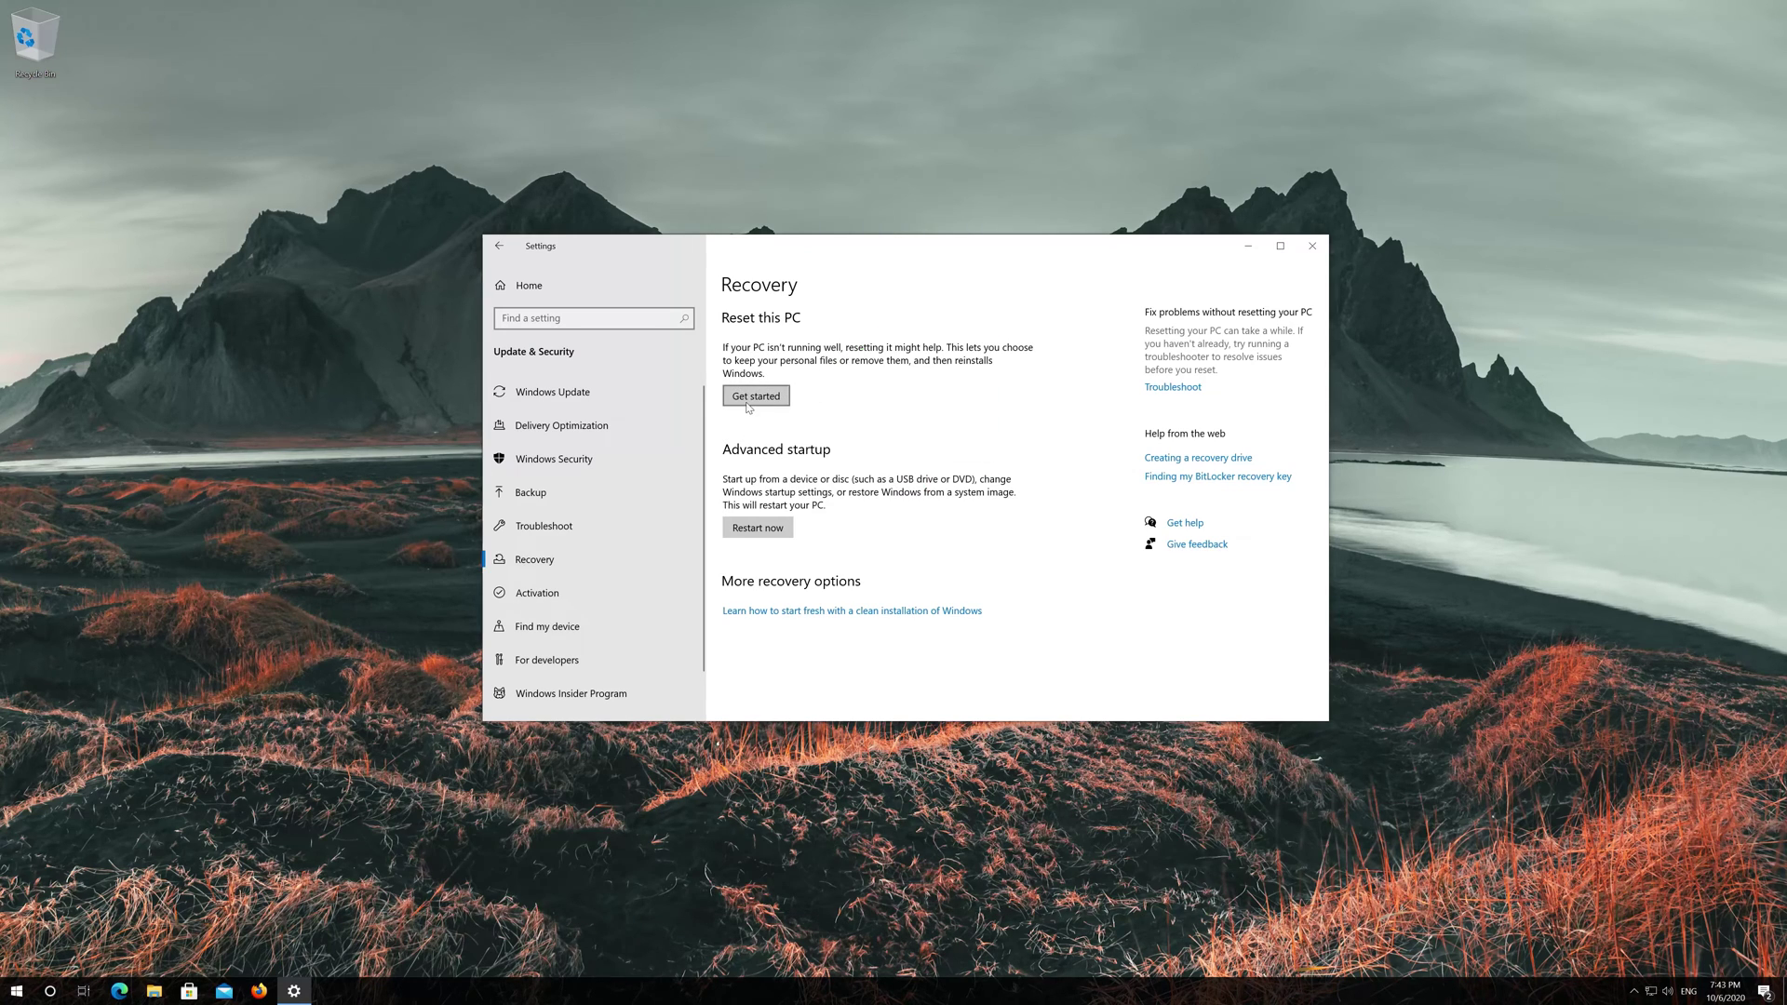
pyautogui.click(749, 404)
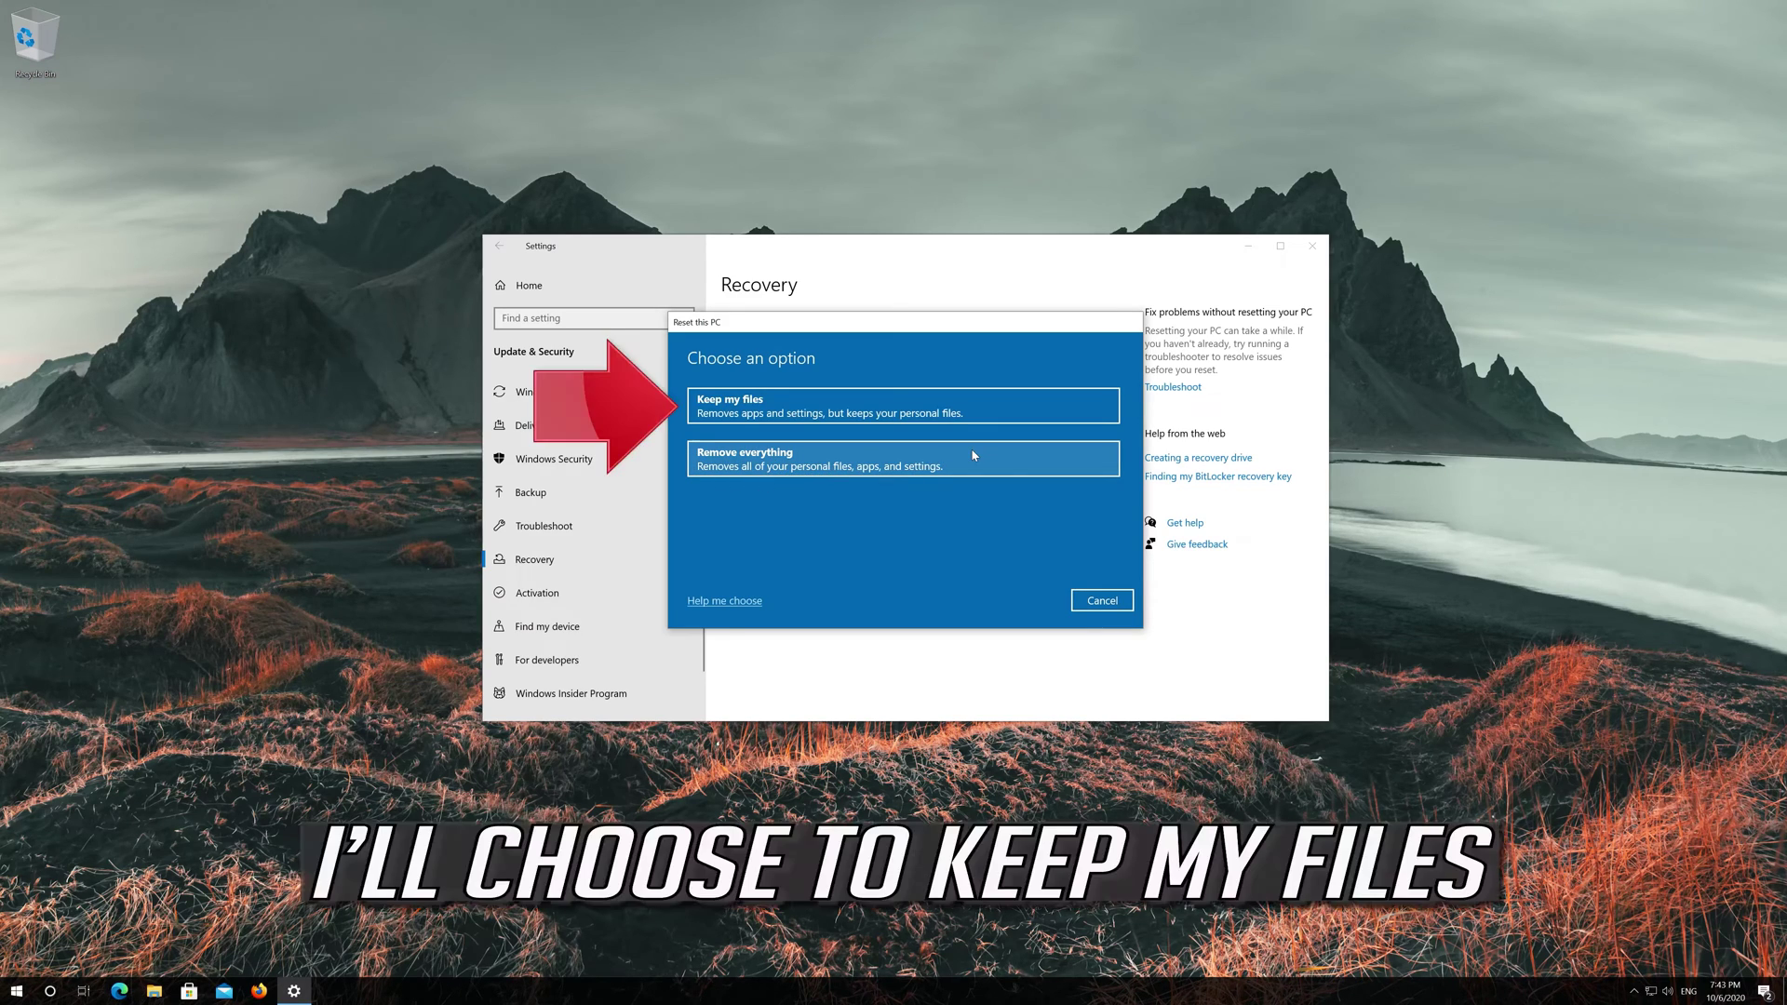
# Step: Choose Keep my files with Local reinstall and keep the default additional settings
pyautogui.click(858, 415)
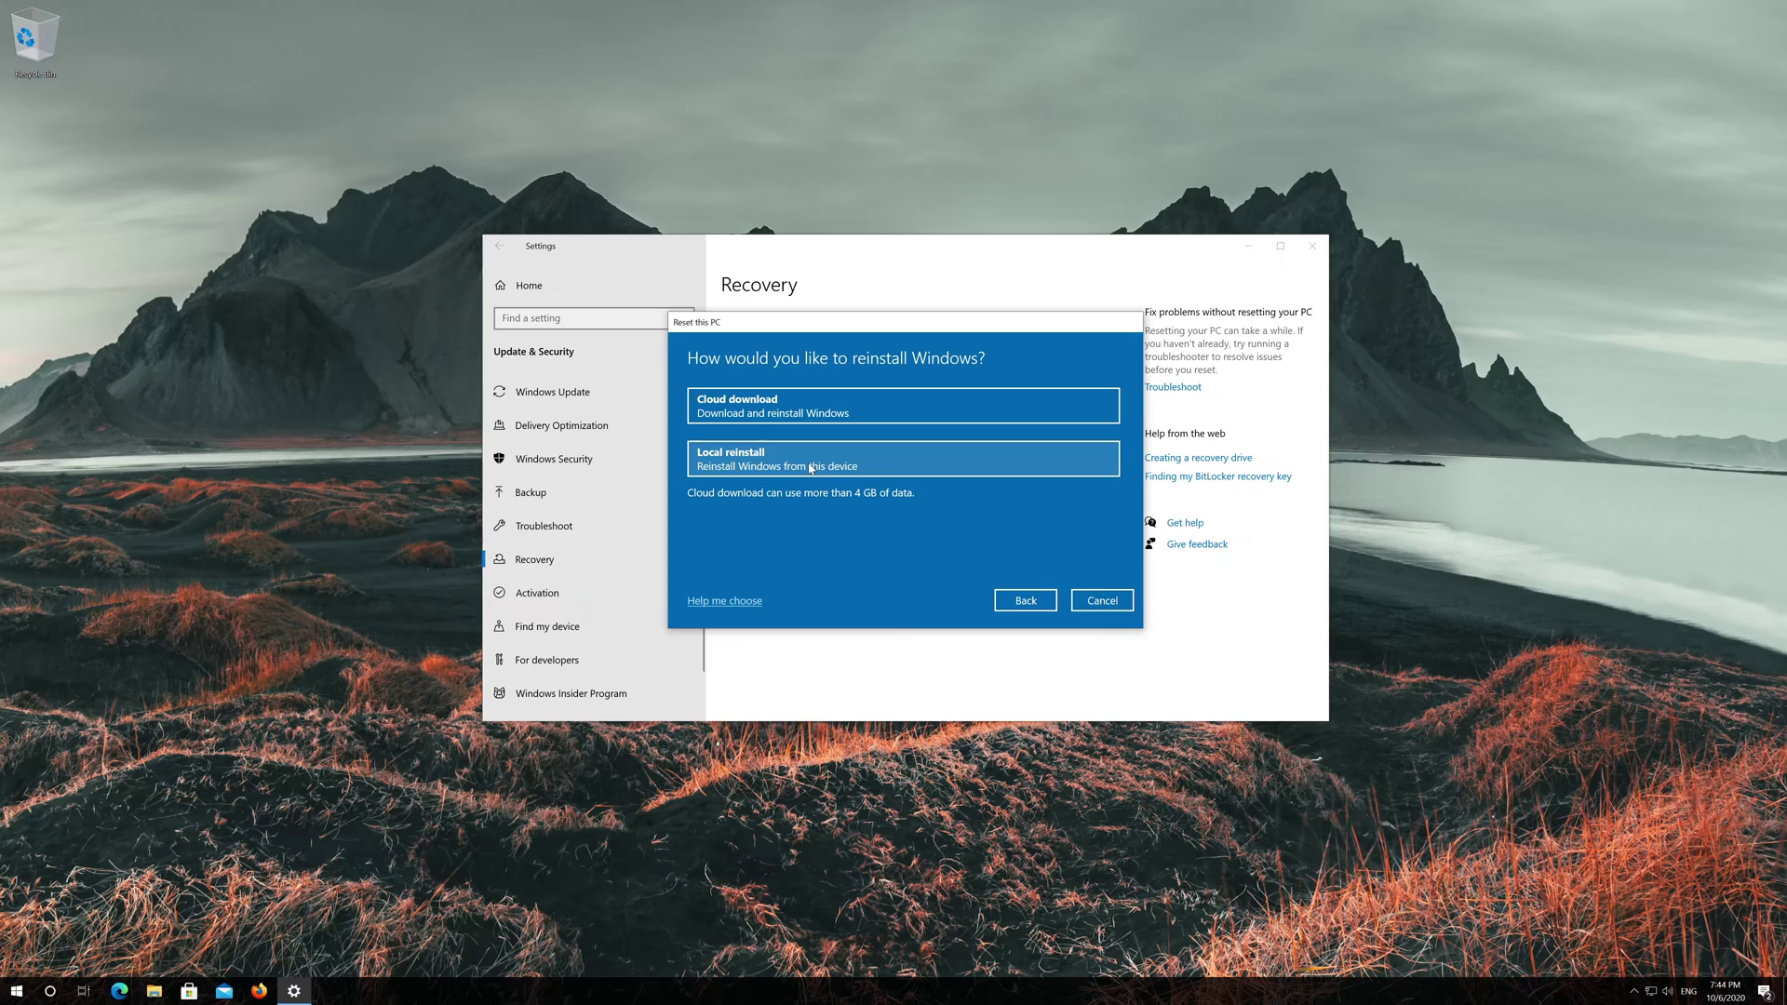
pyautogui.click(812, 468)
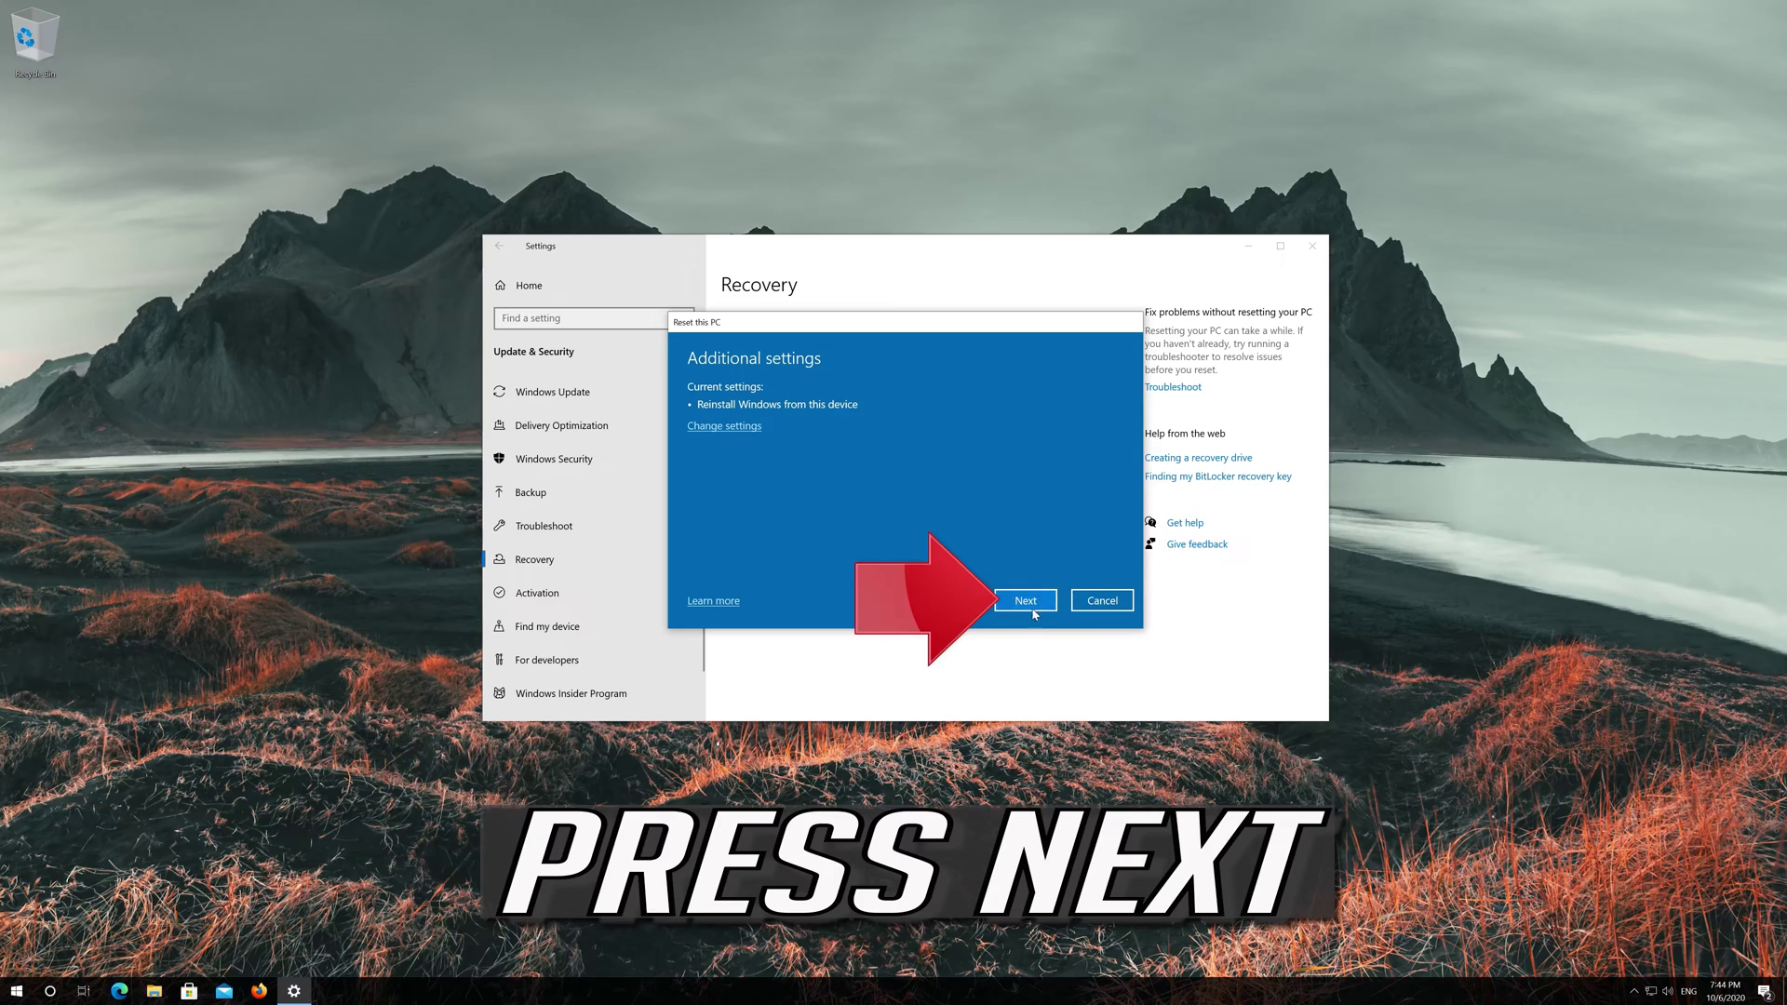
pyautogui.click(1033, 602)
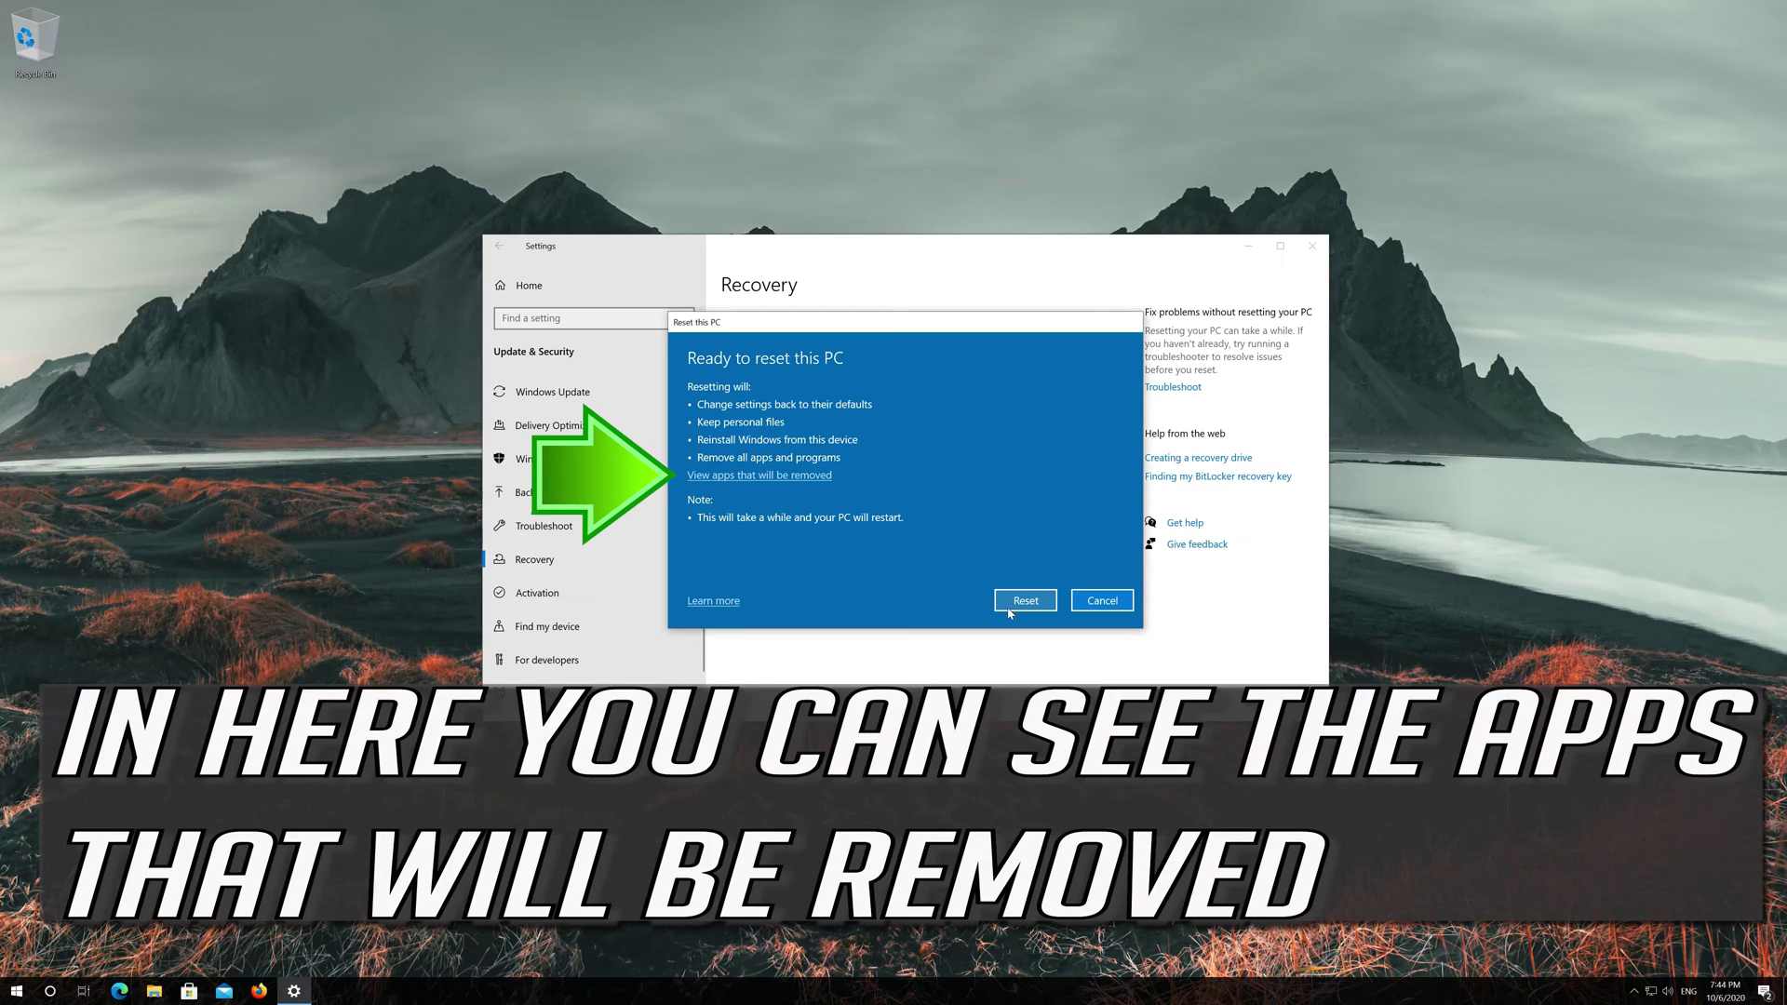
# Step: Review the apps that will be removed, then start the reset from the summary
pyautogui.click(791, 477)
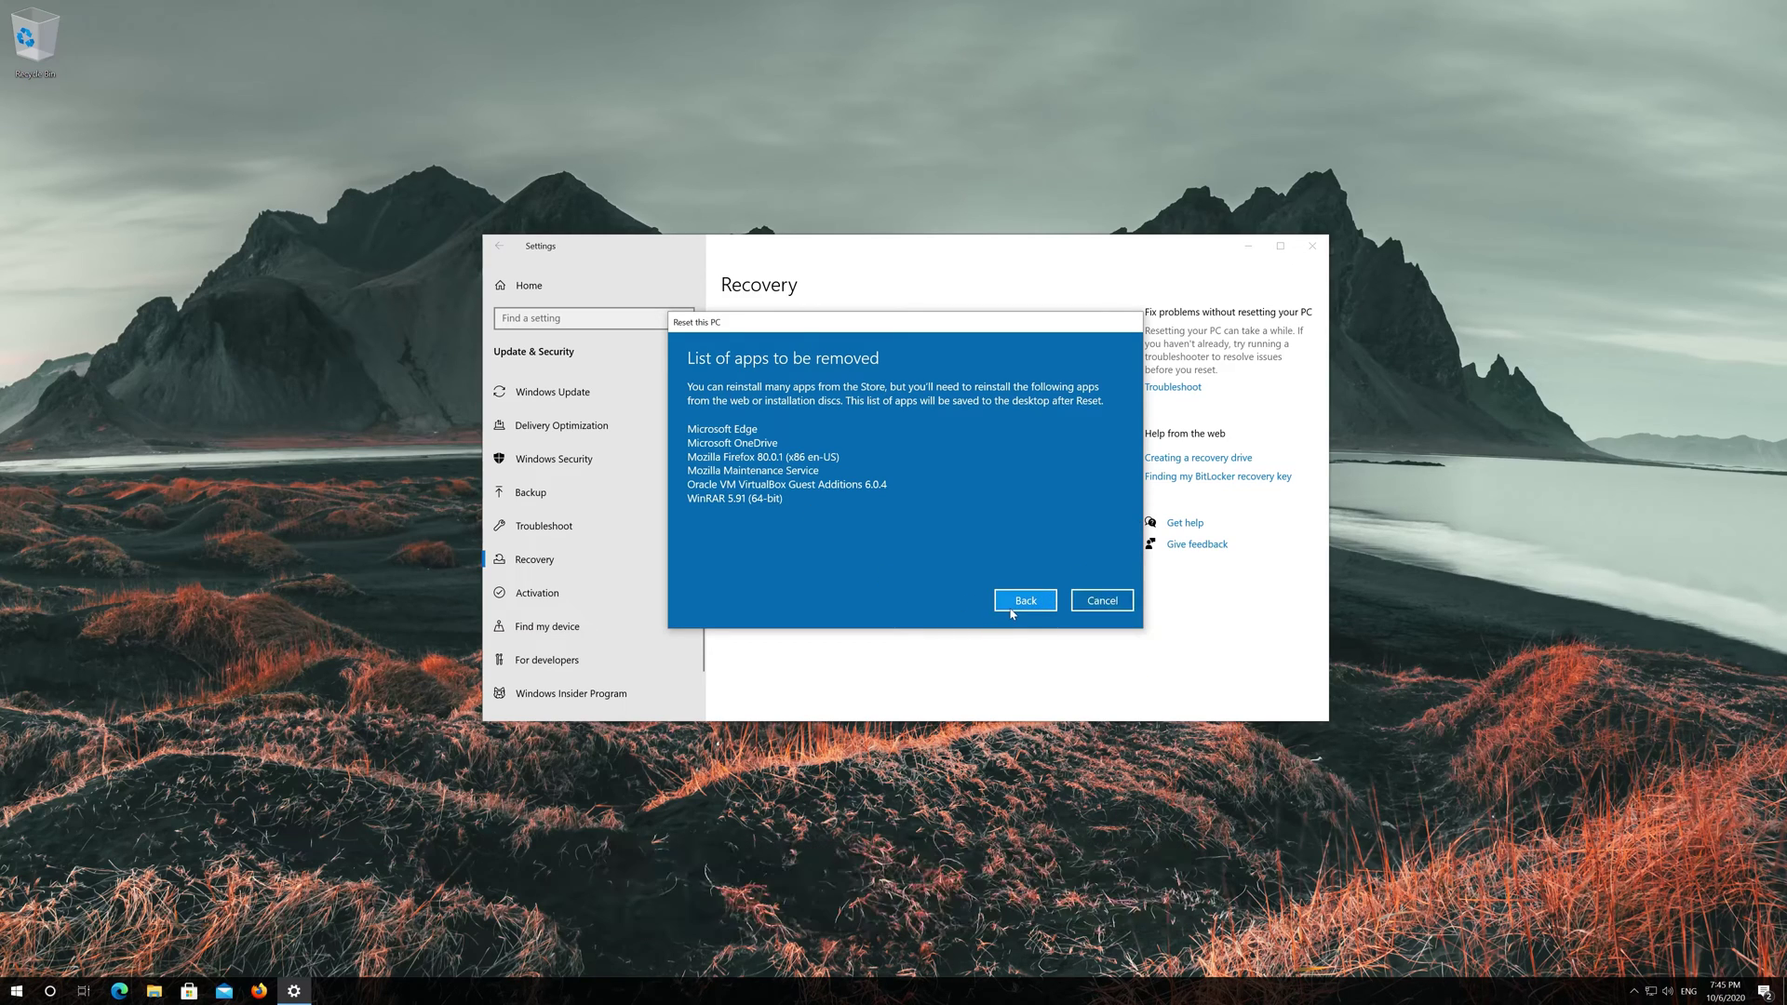
pyautogui.click(1011, 611)
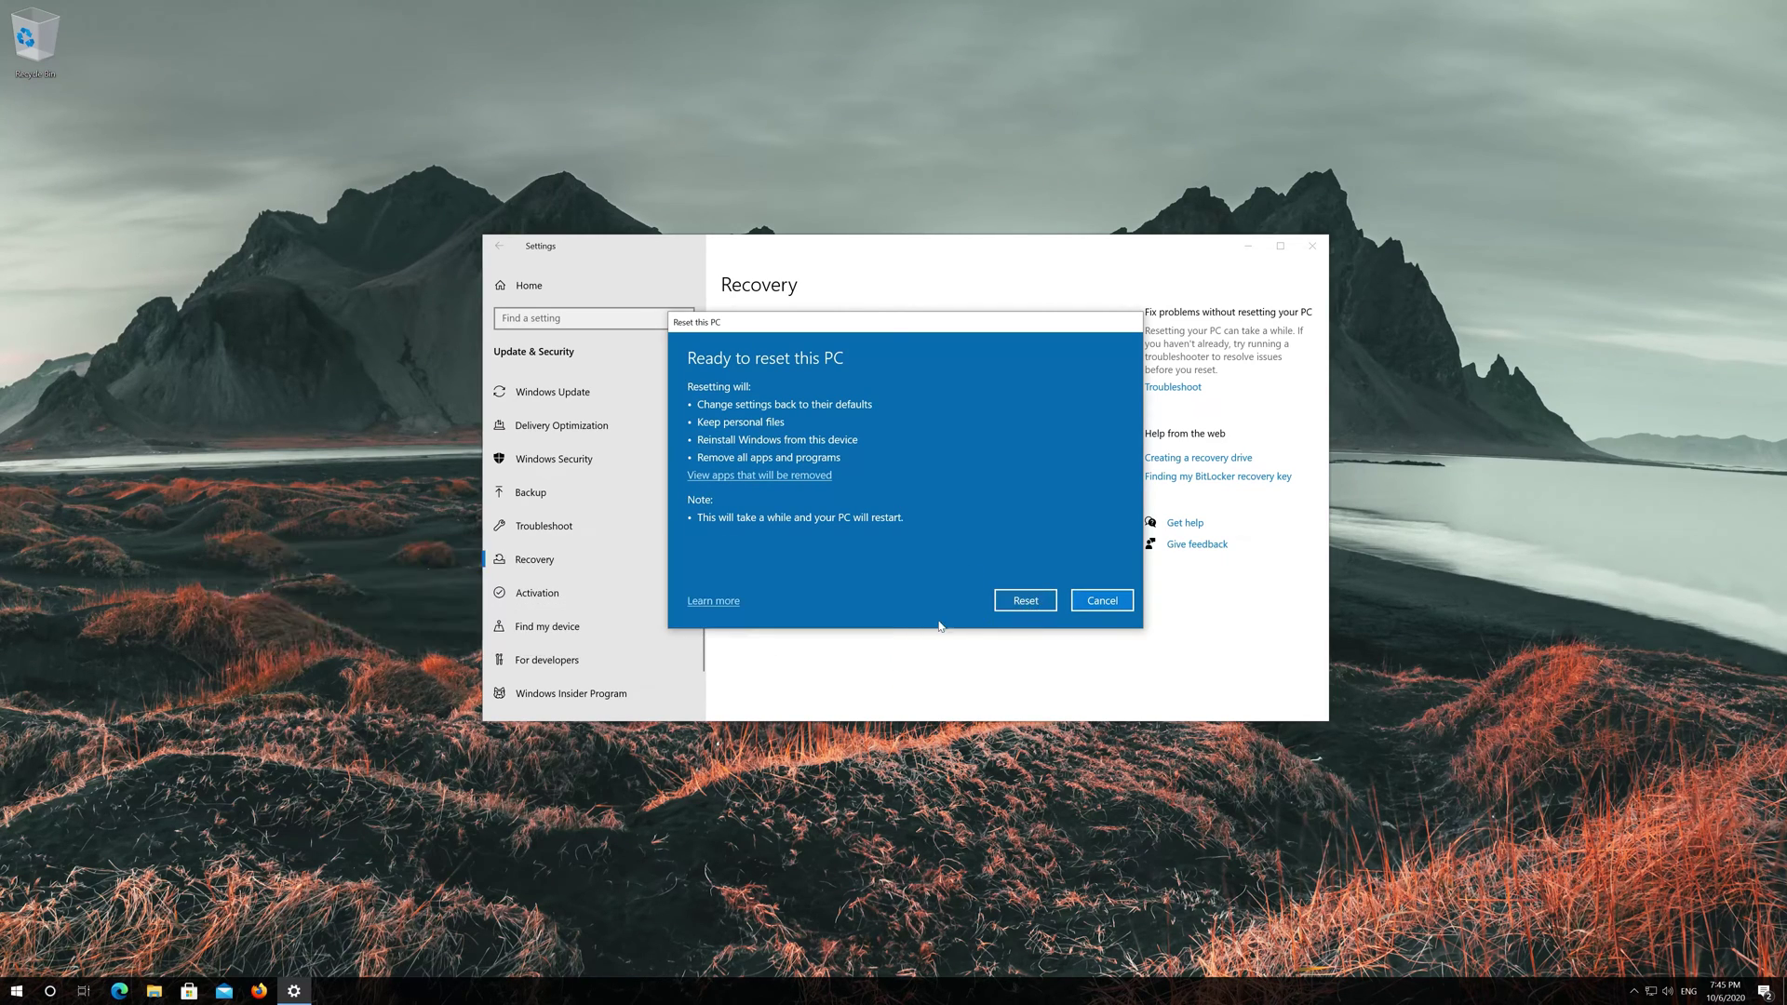
pyautogui.click(1043, 606)
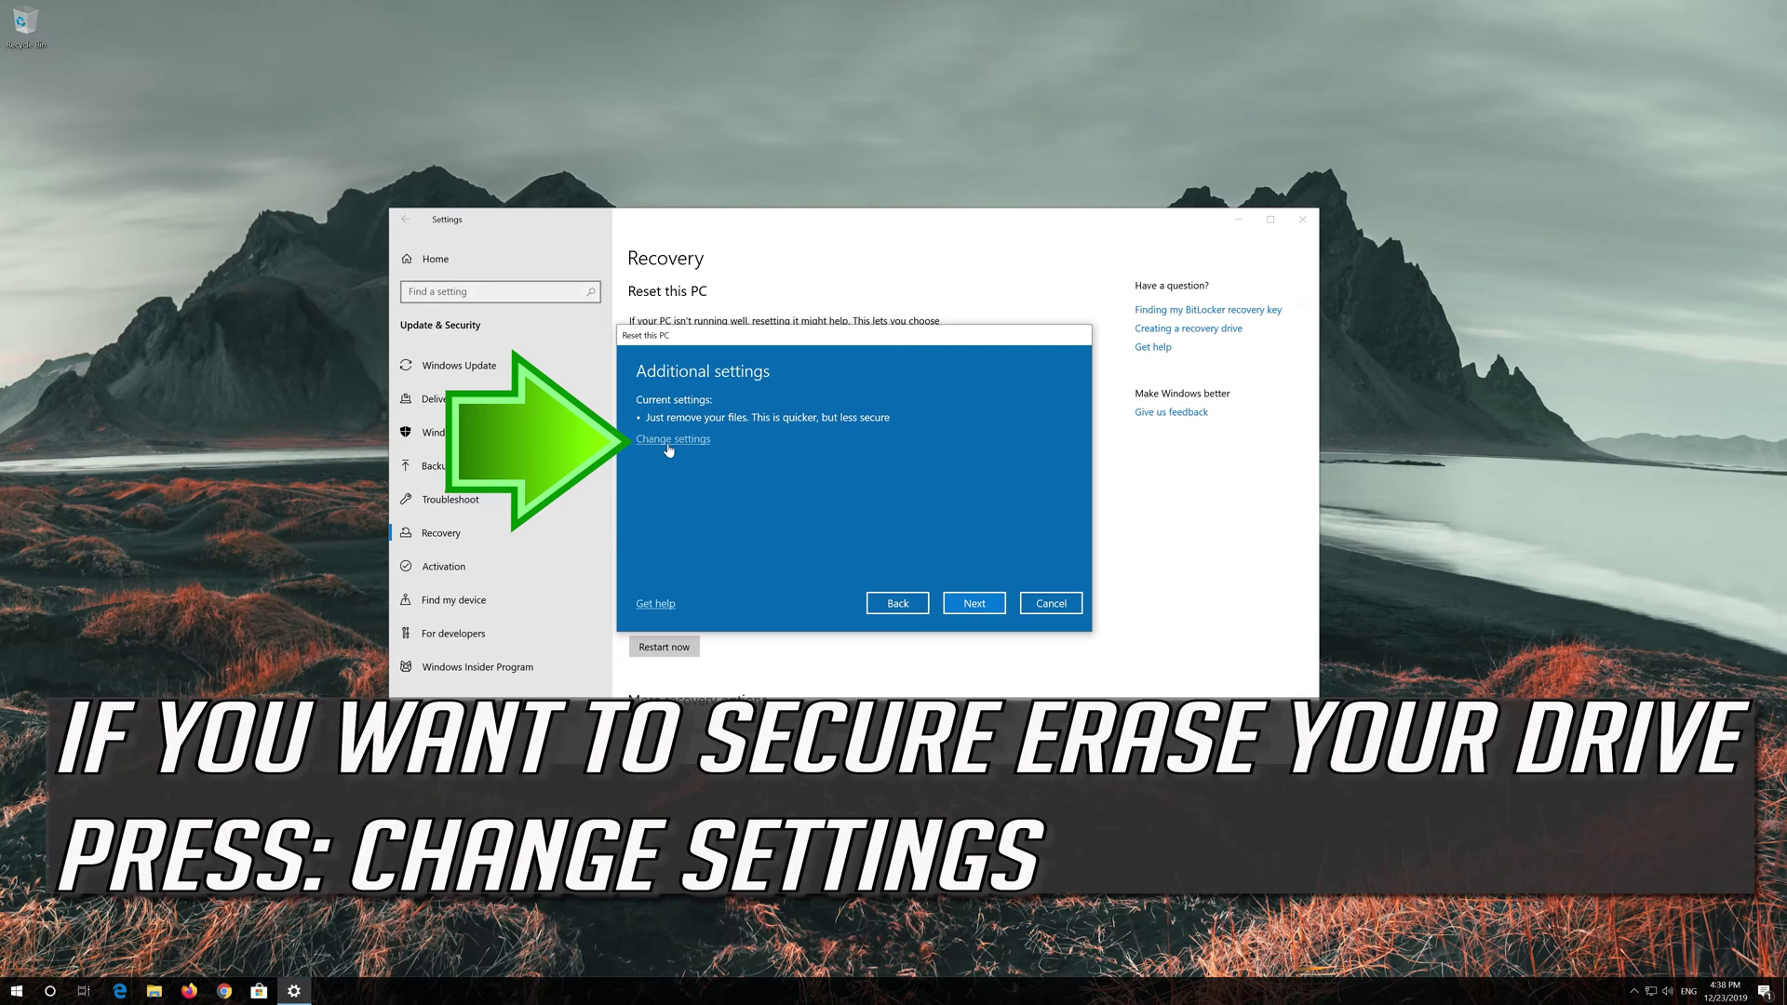
# Step: Turn Data erasure on to clean the drive and start the reset
pyautogui.click(670, 442)
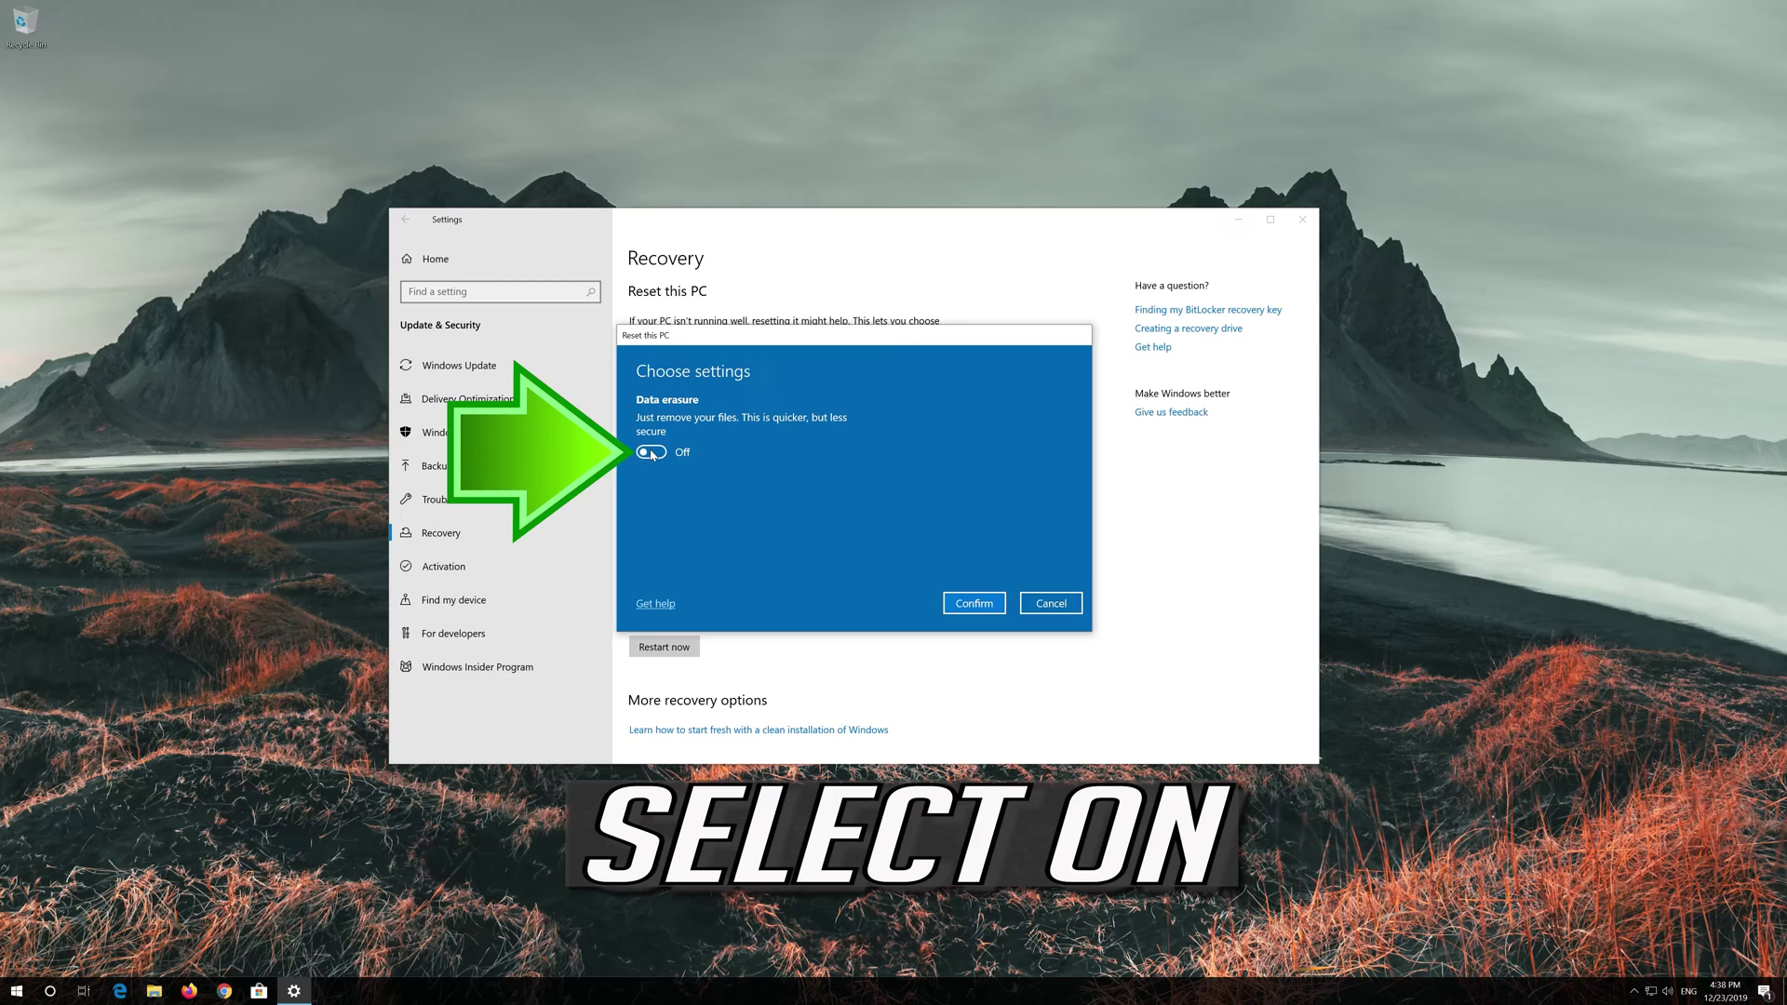
pyautogui.click(653, 454)
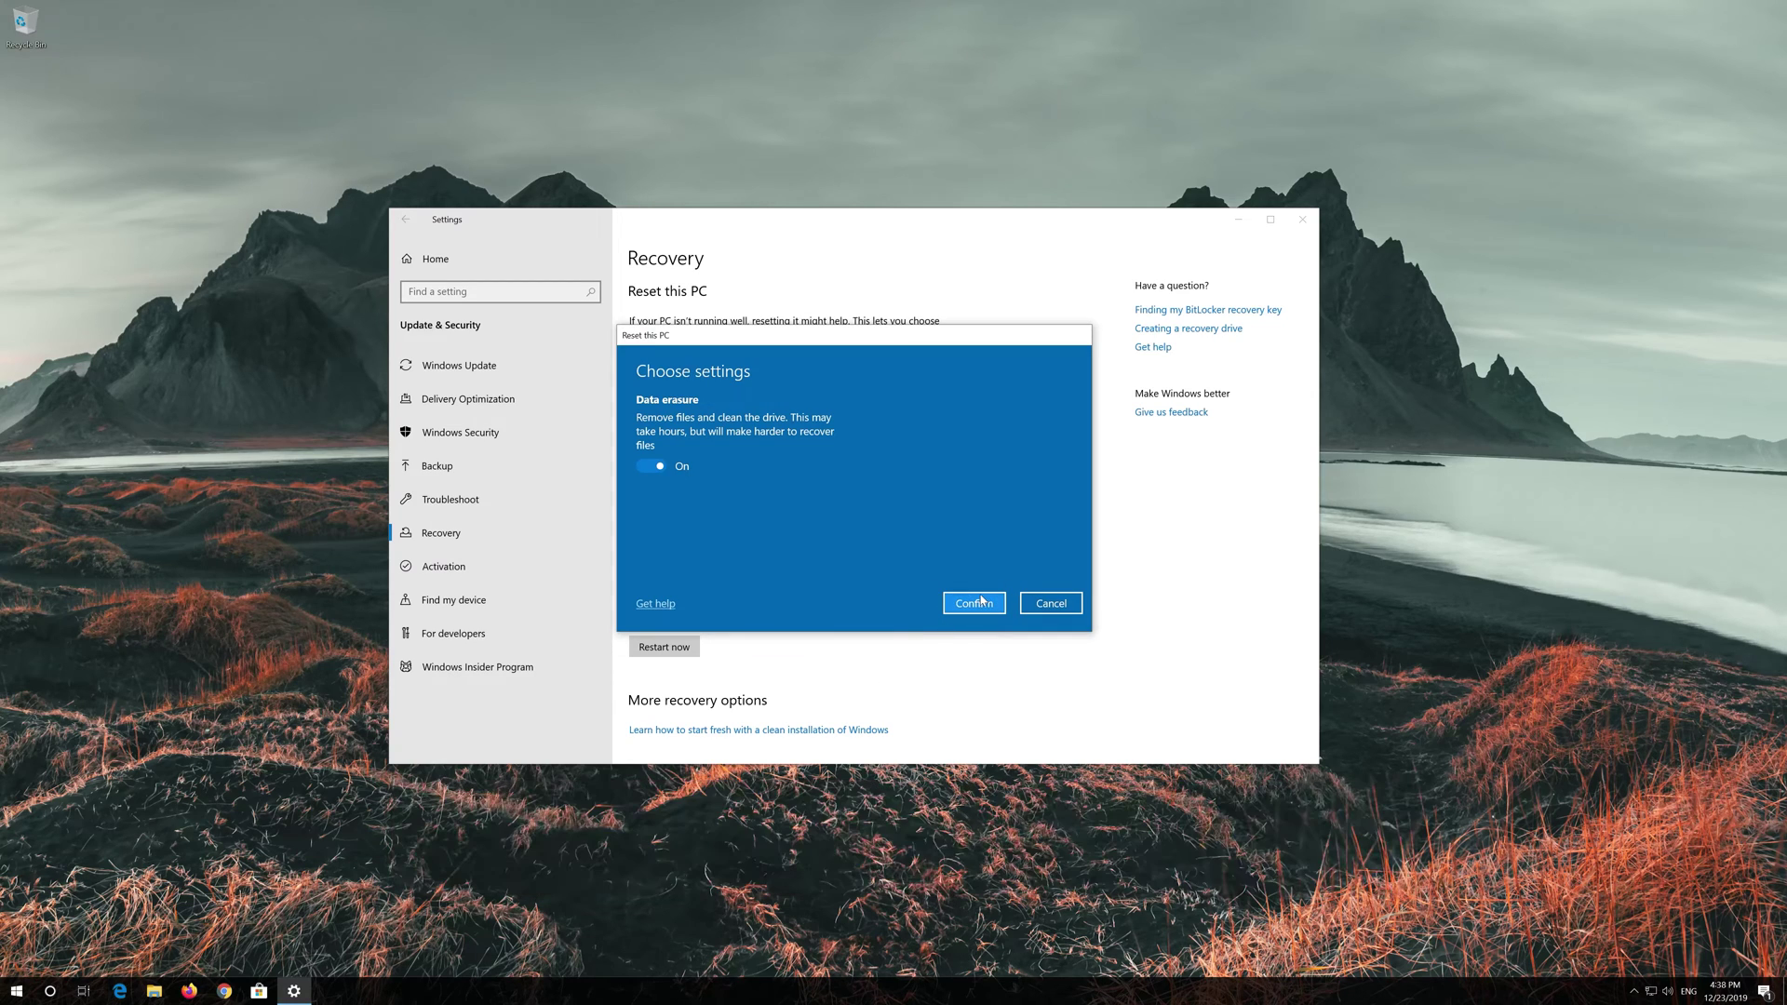
pyautogui.click(978, 601)
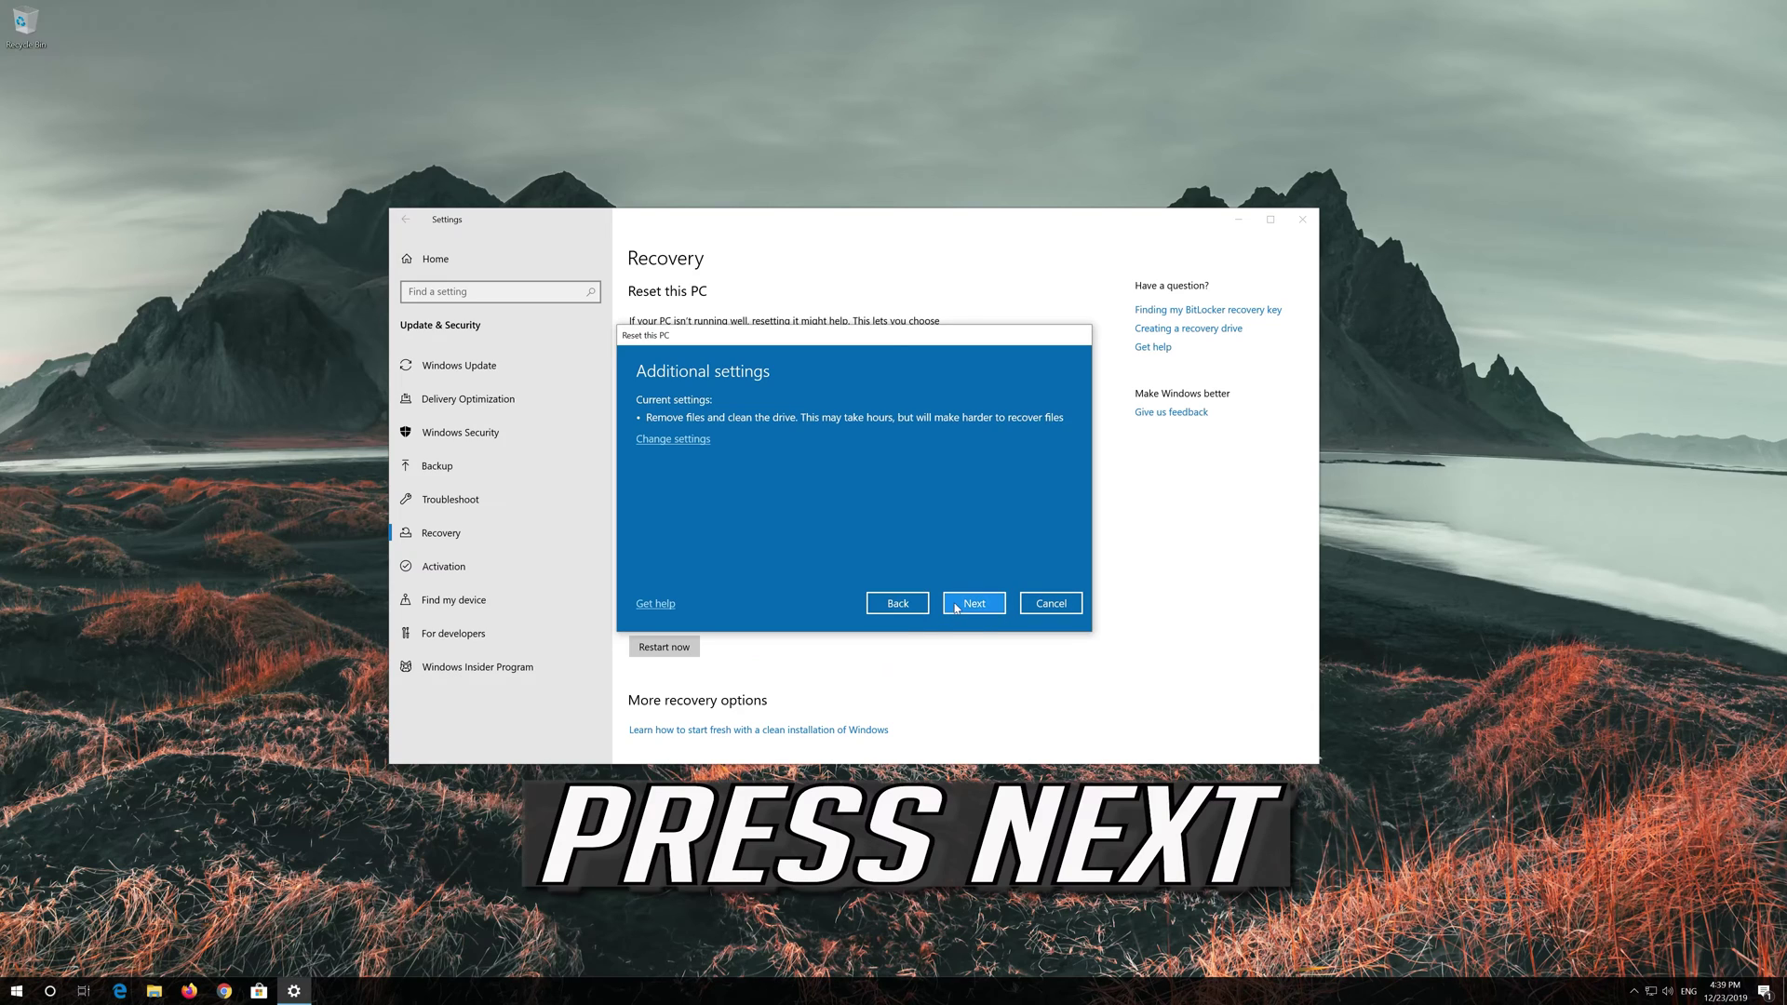
pyautogui.click(956, 606)
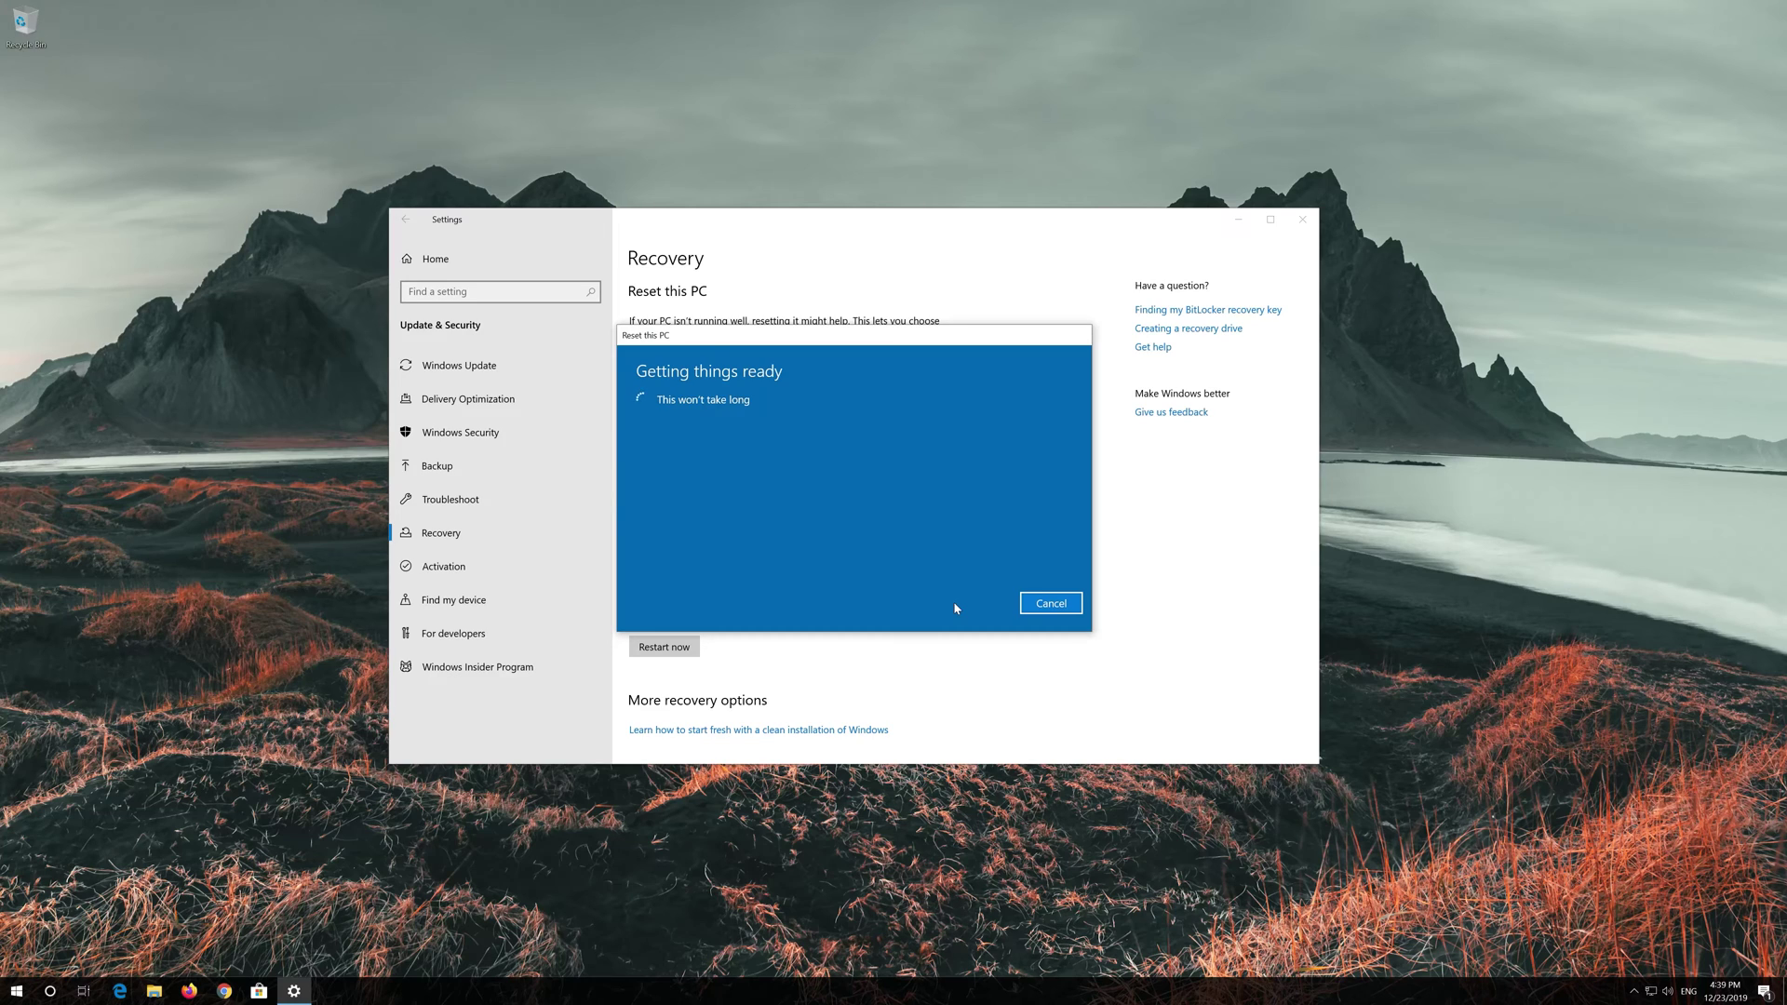
pyautogui.click(984, 607)
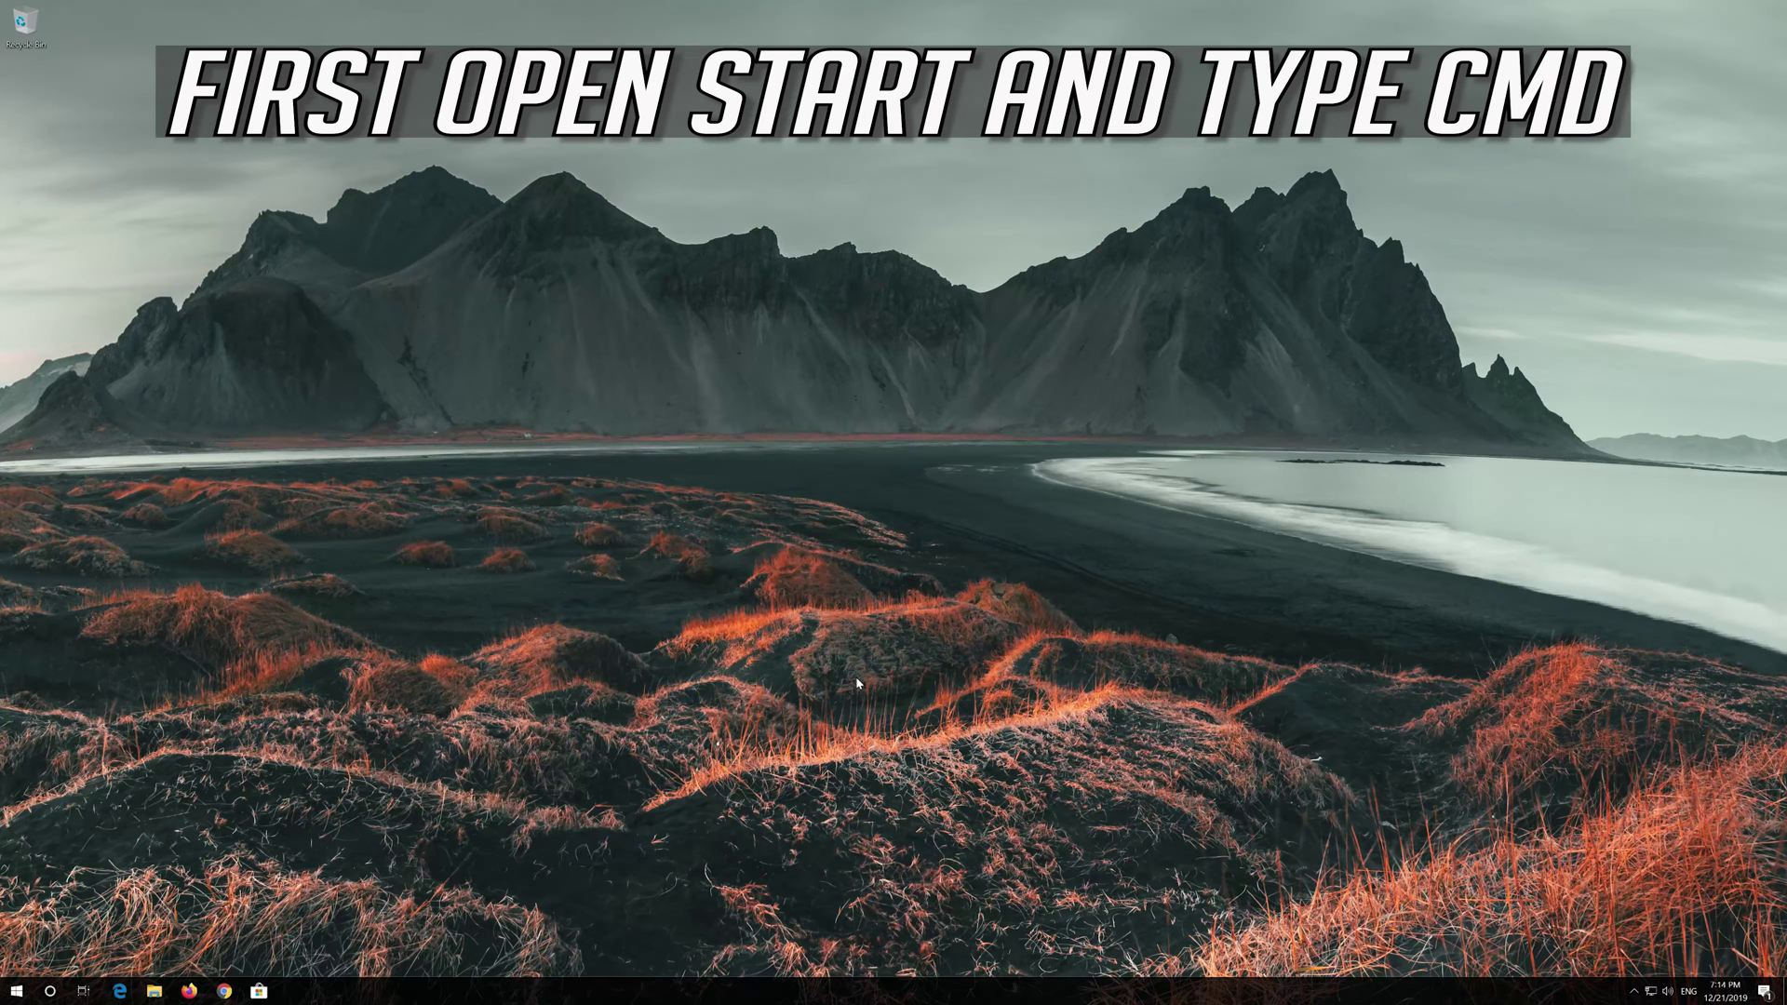
# Step: Search for Command Prompt and run it as administrator
pyautogui.press('super')
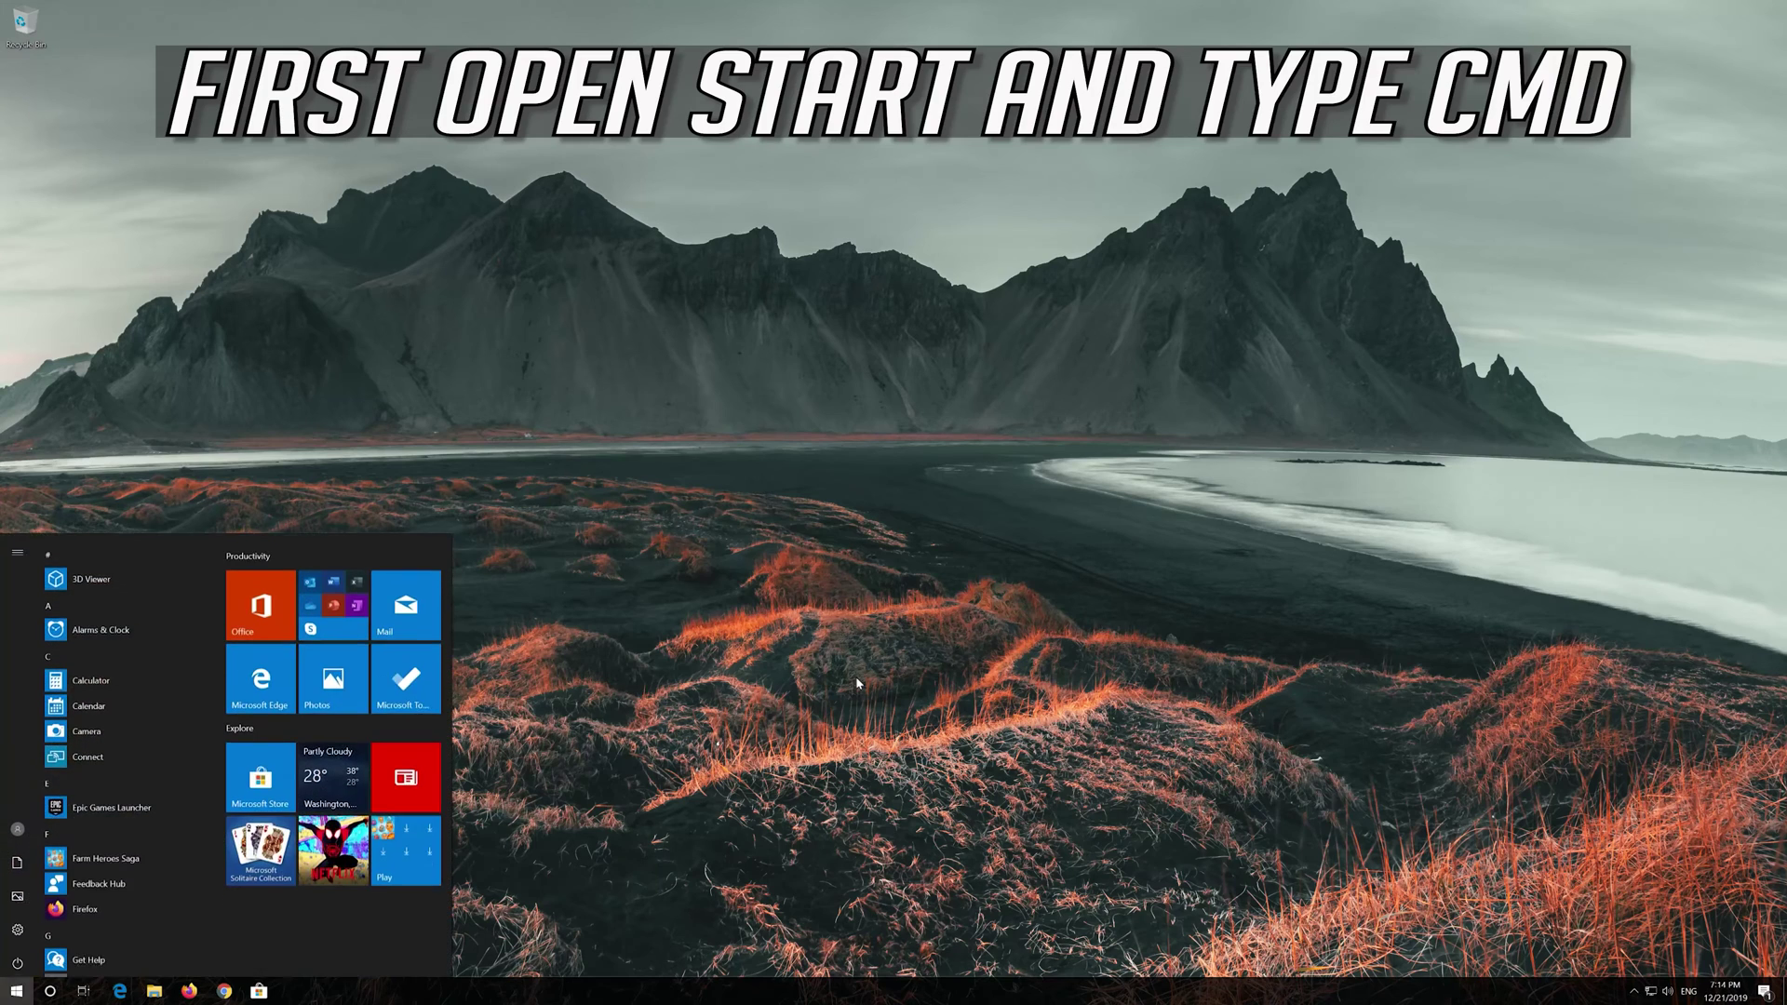
pyautogui.write('cdm')
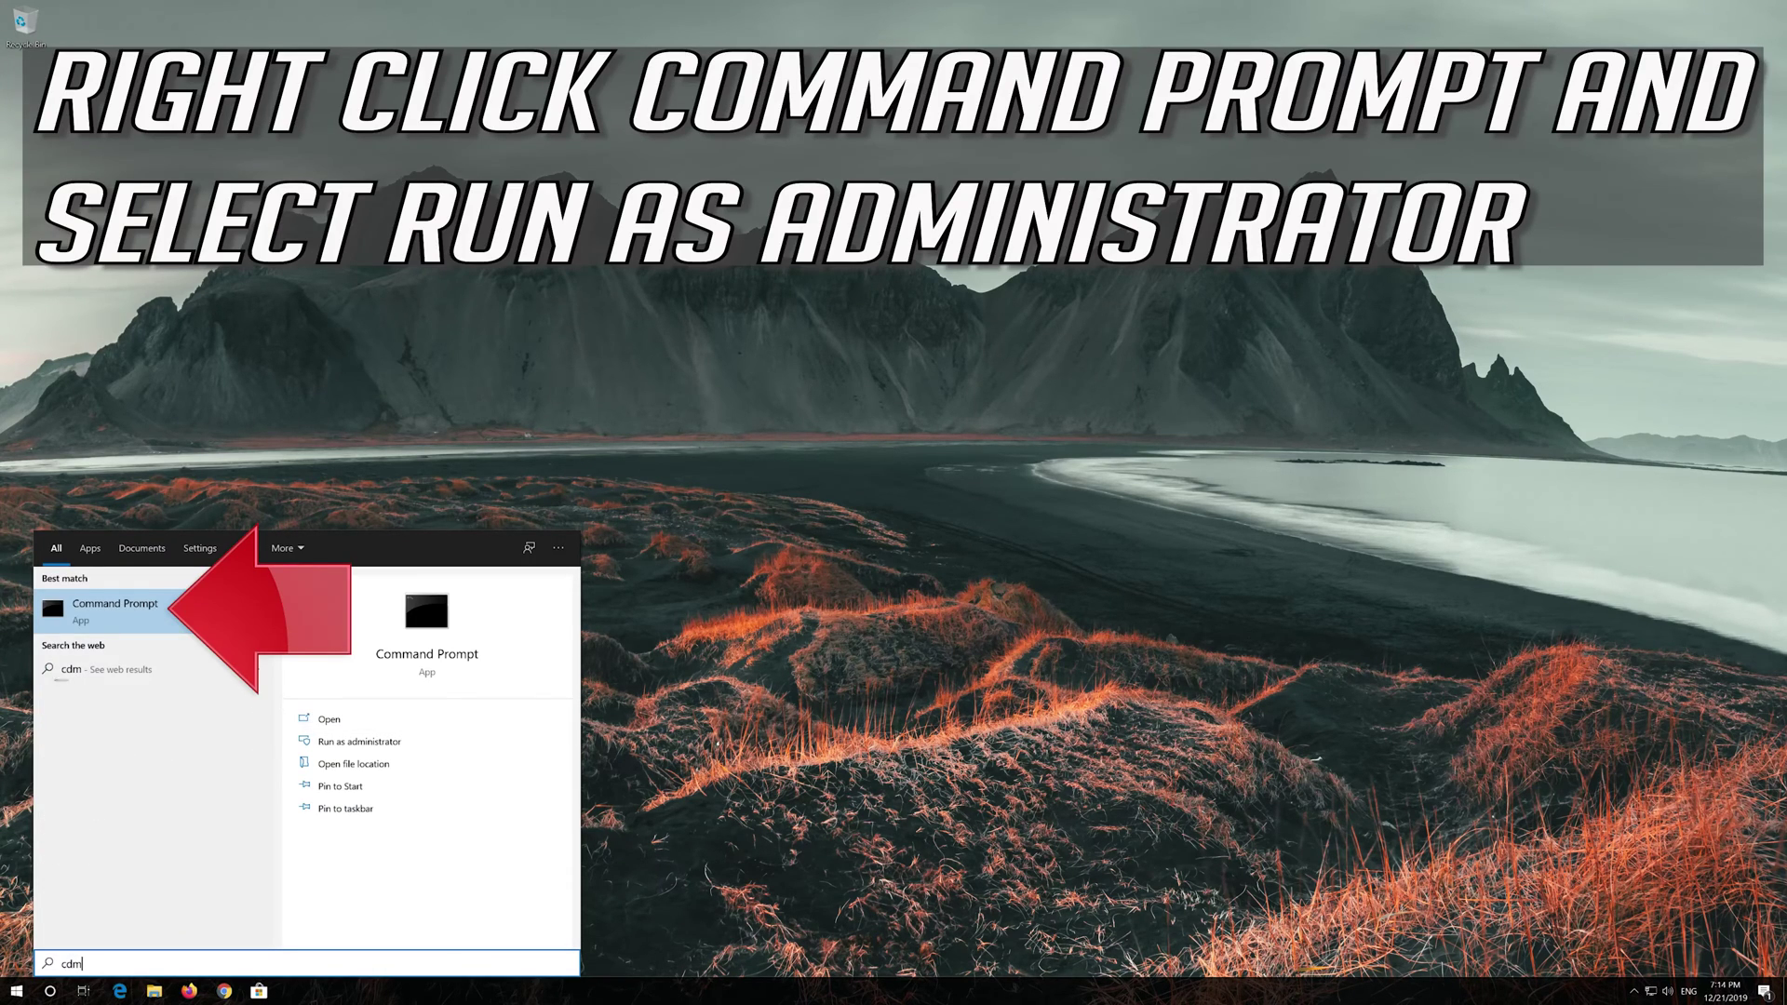
pyautogui.rightClick(78, 605)
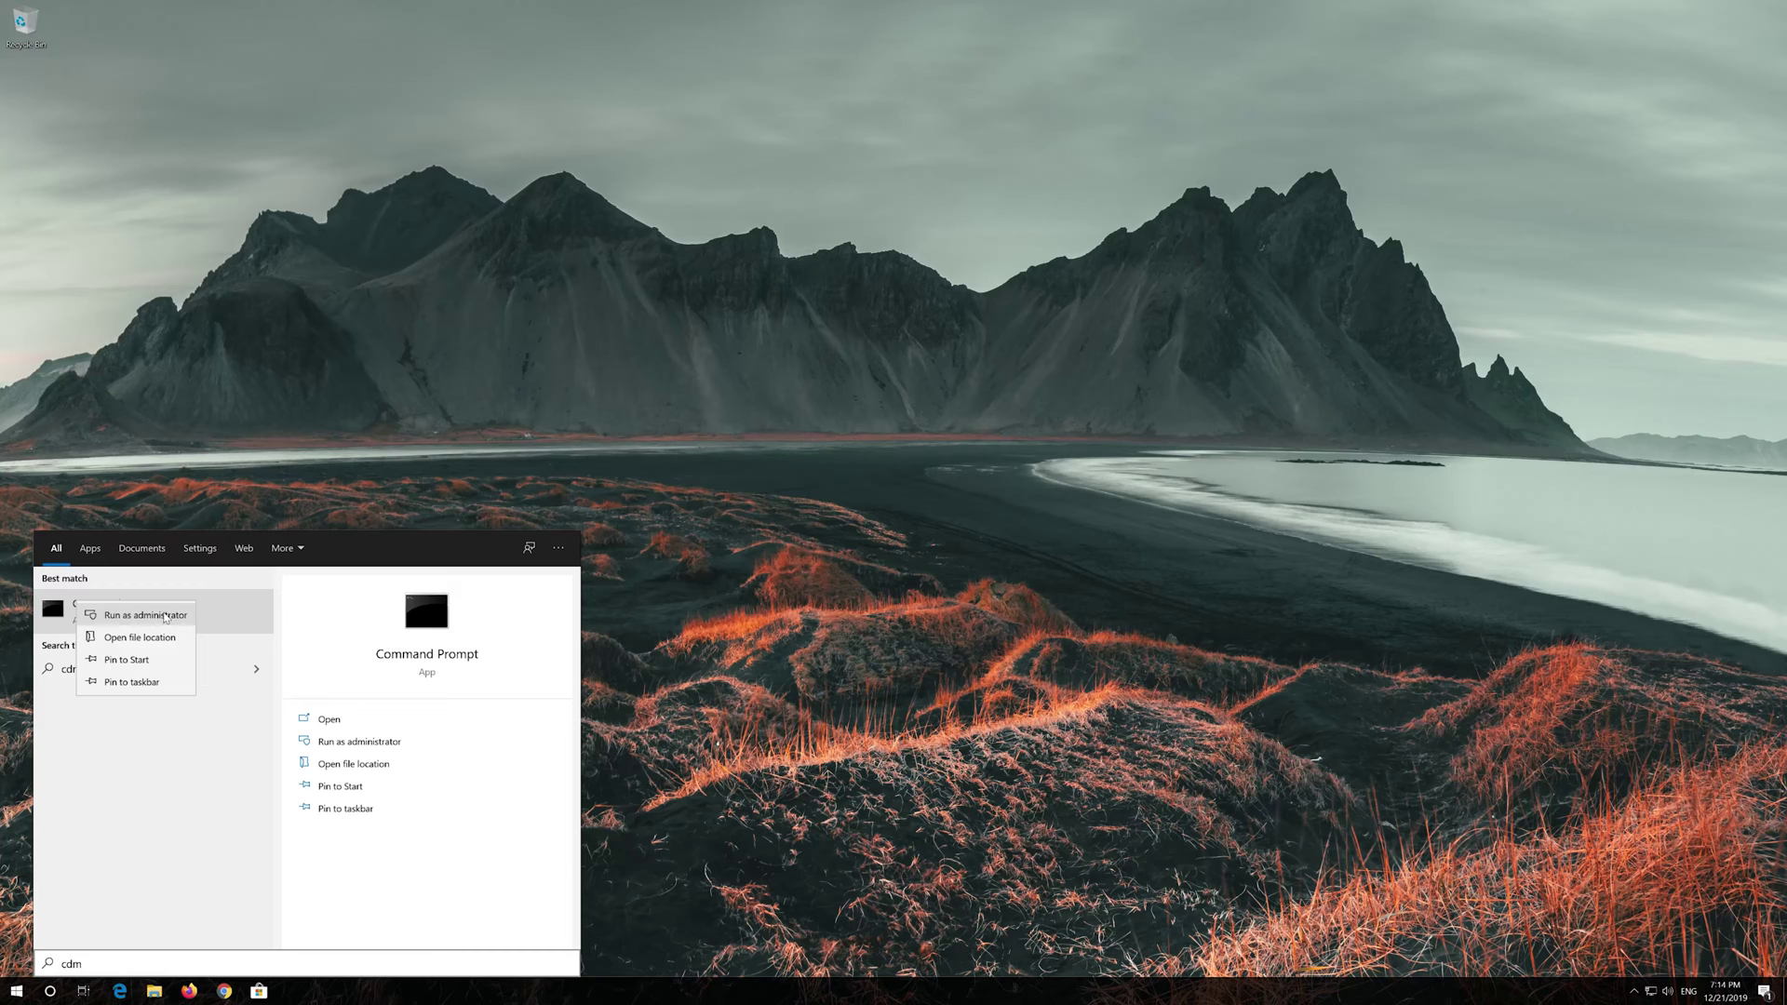
pyautogui.click(165, 616)
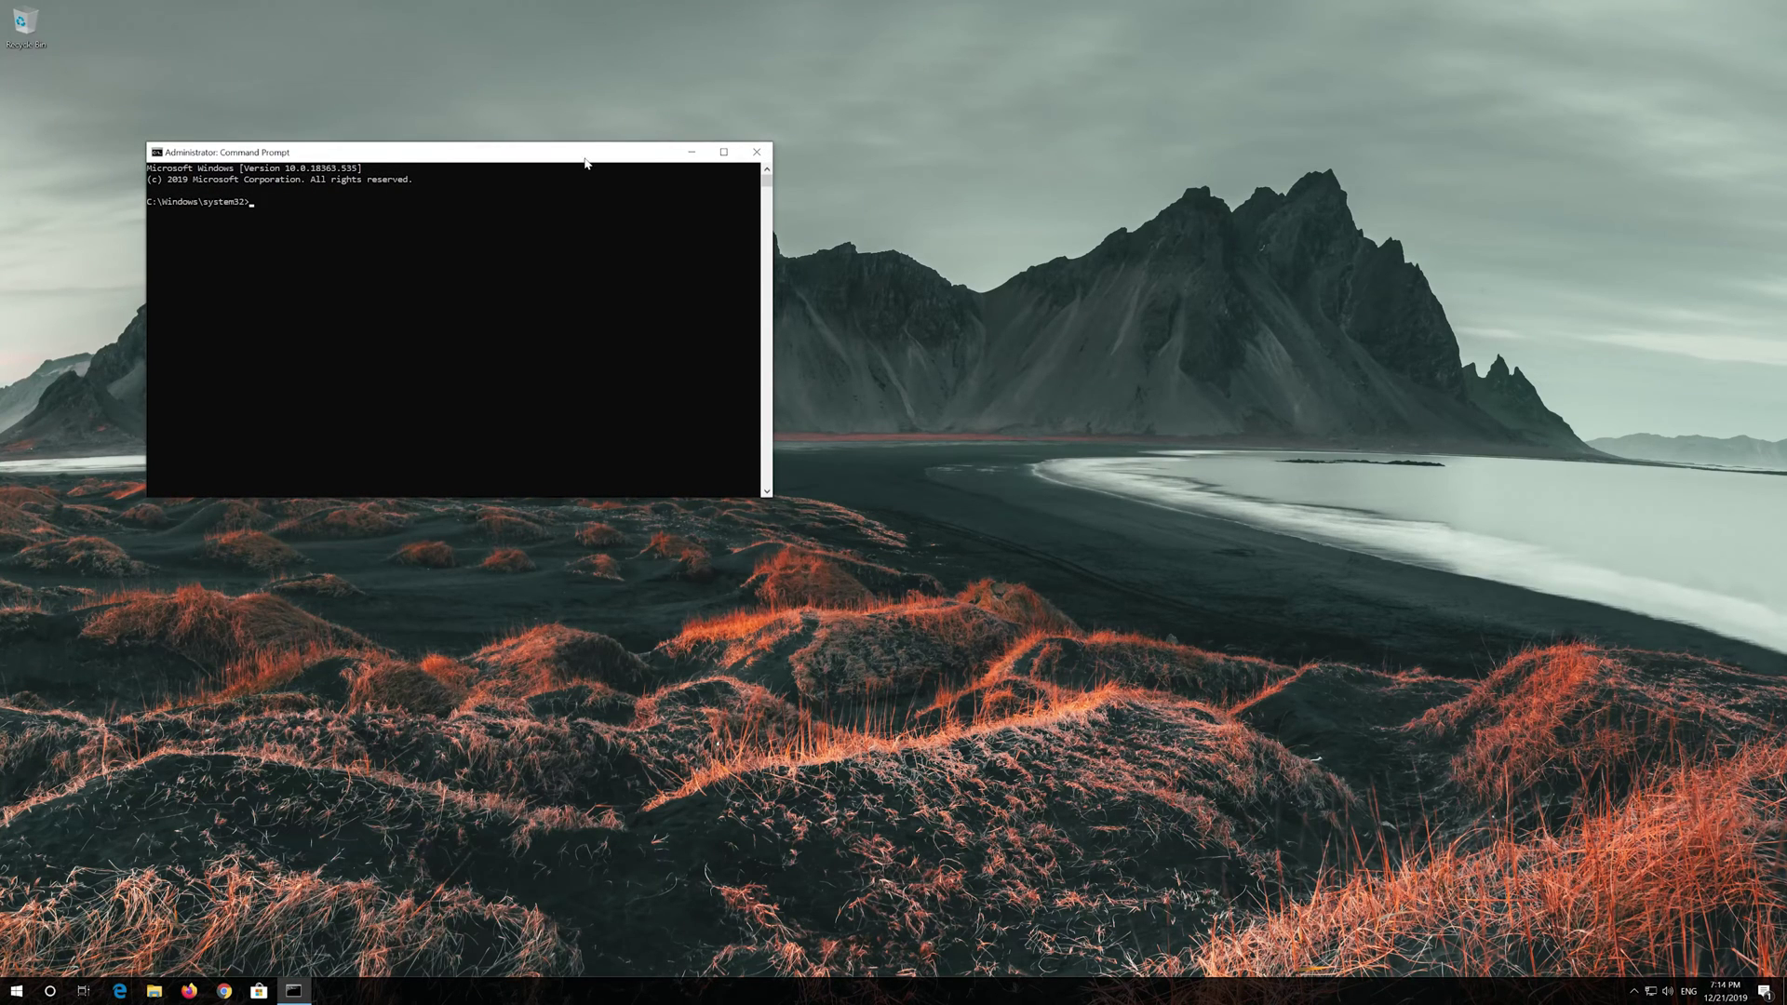
# Step: Run systemreset -factoryreset in the centred administrator Command Prompt
pyautogui.moveTo(584, 160); pyautogui.dragTo(1021, 274)
pyautogui.write('stem')
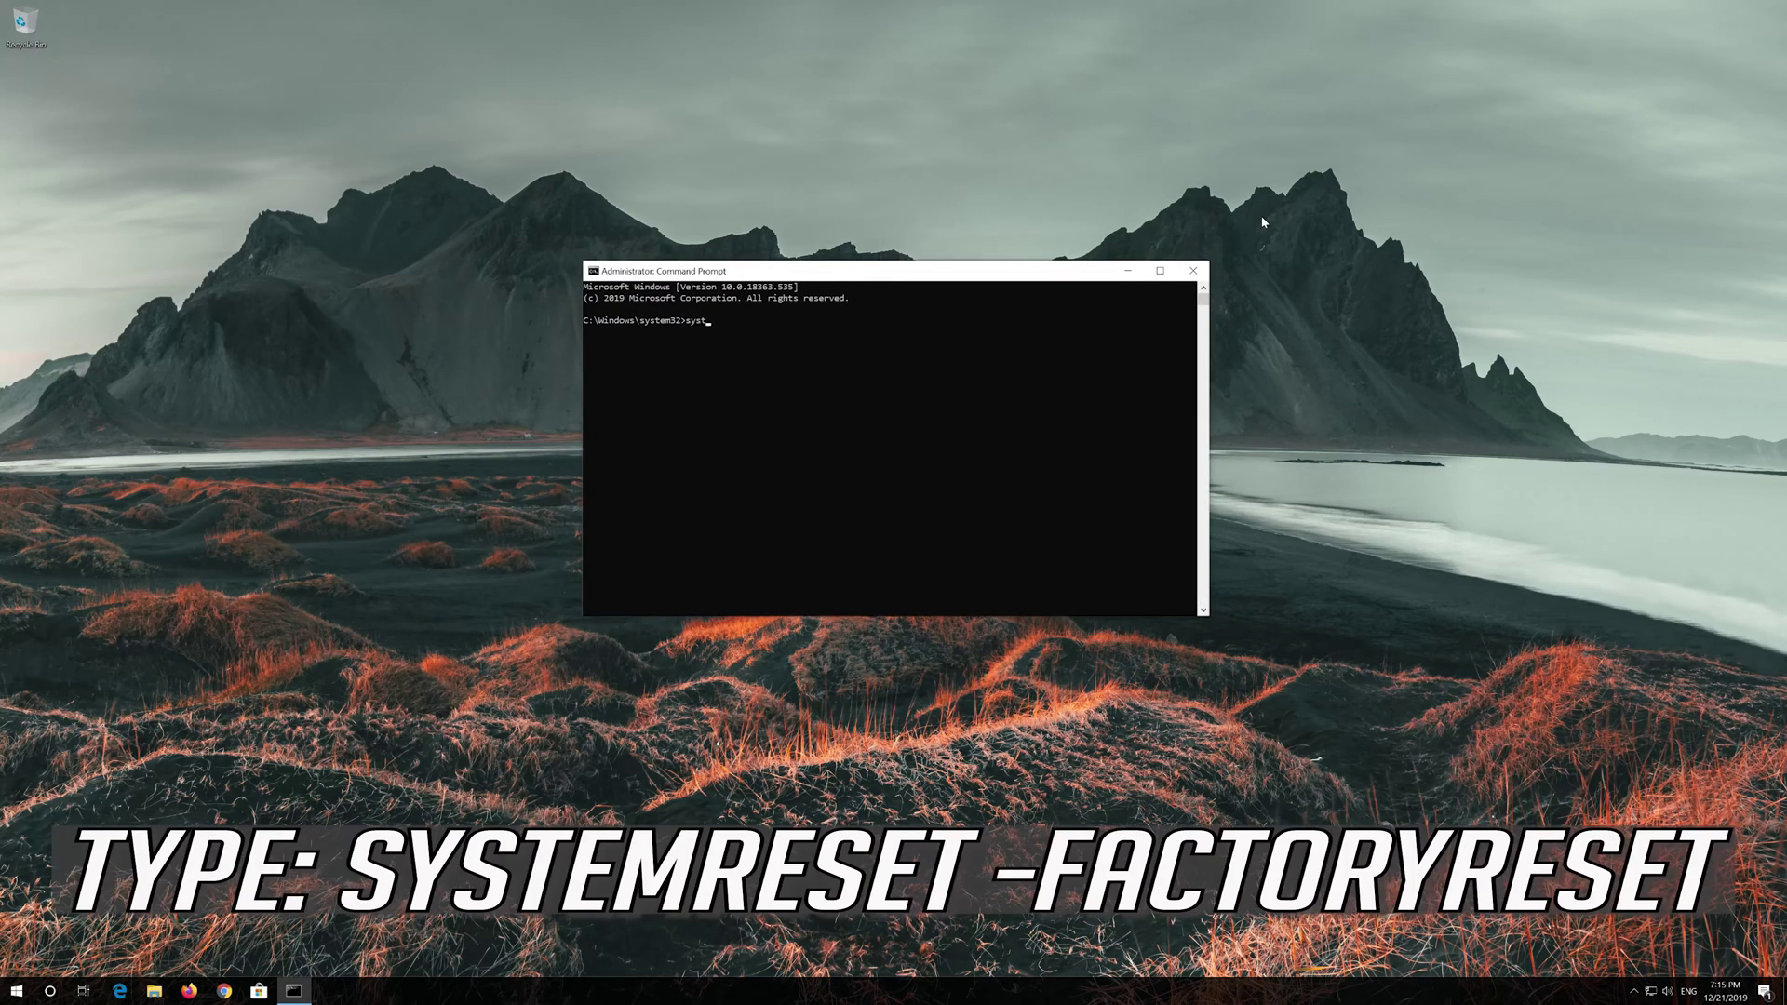
pyautogui.write('reset -factoryrese')
pyautogui.write('t -factoryreset')
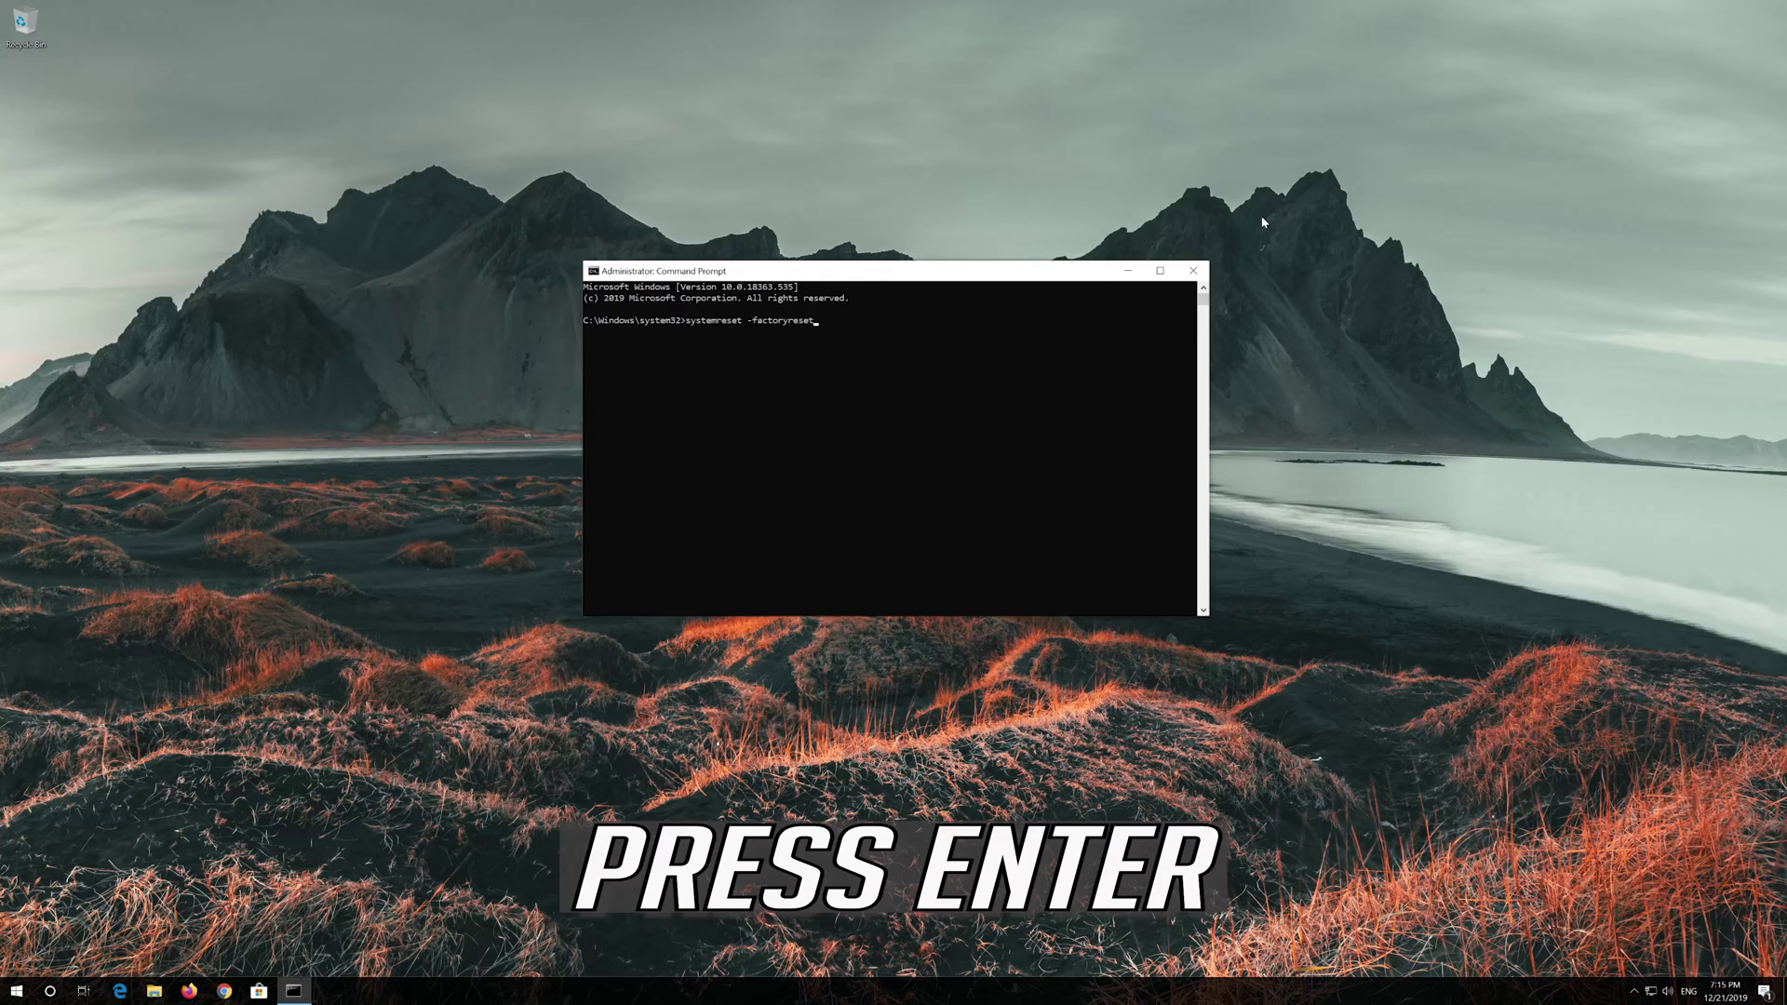
pyautogui.press('Return')
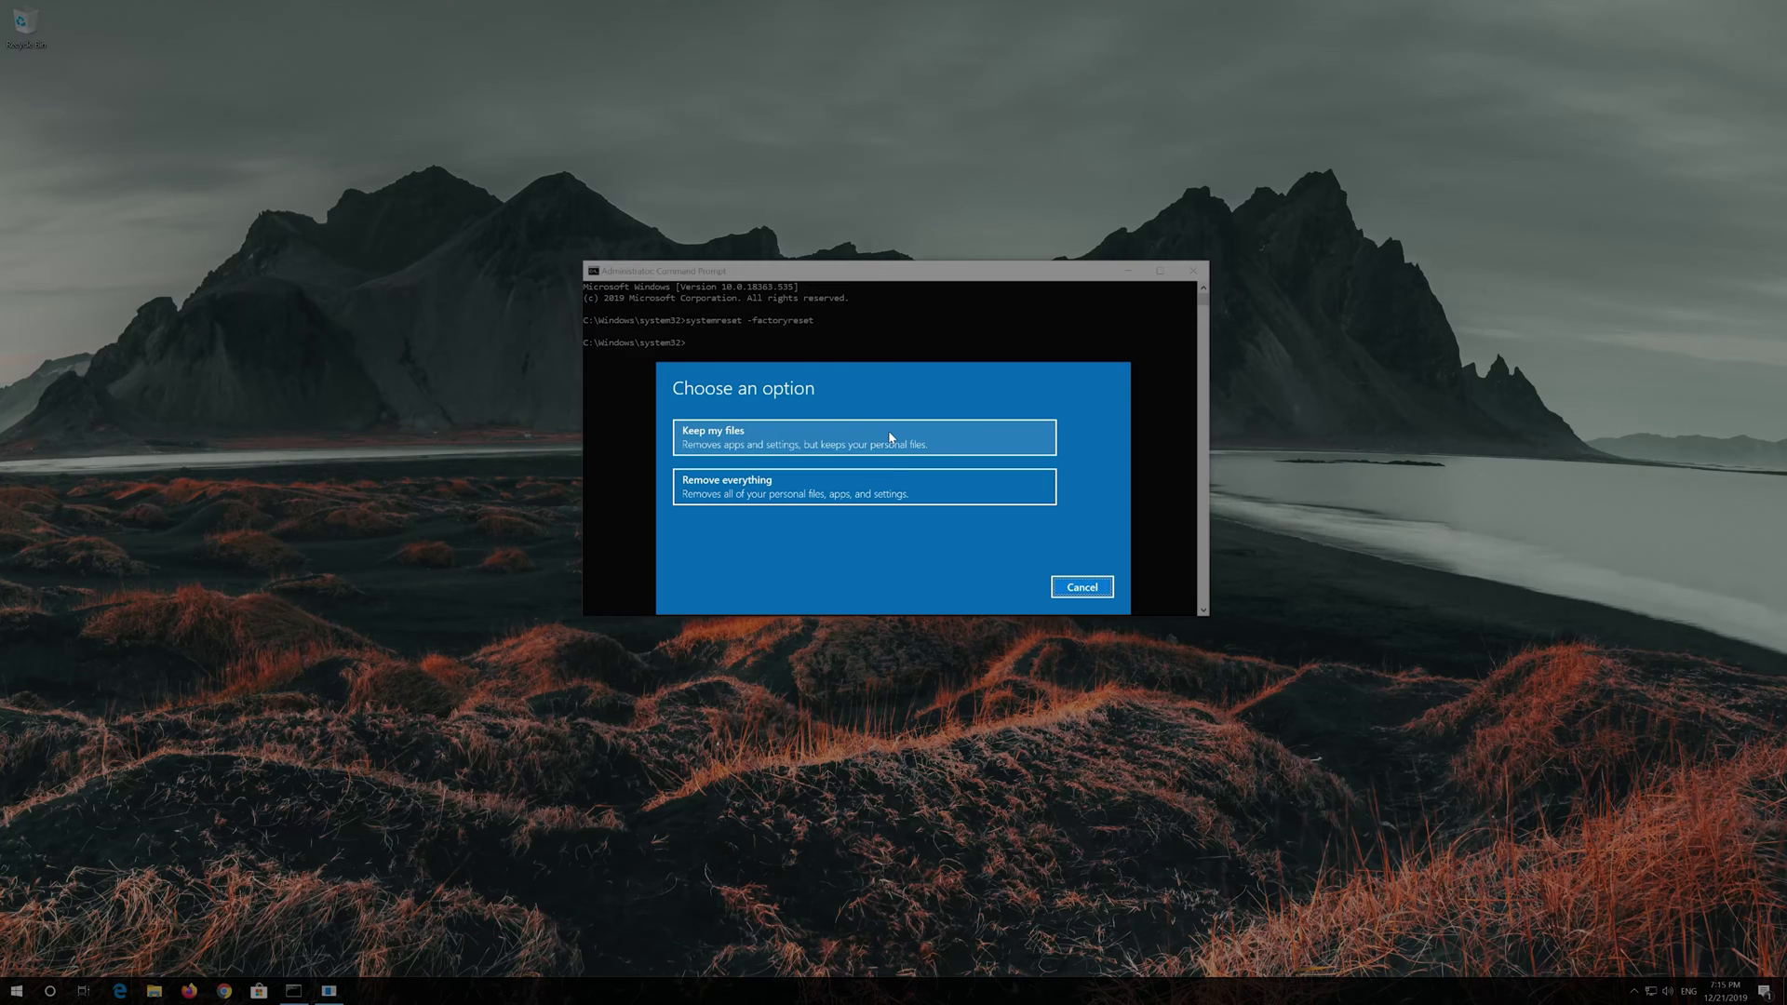
# Step: Start a Keep my files reset past the removed-apps list, then launch Chrome
pyautogui.click(890, 437)
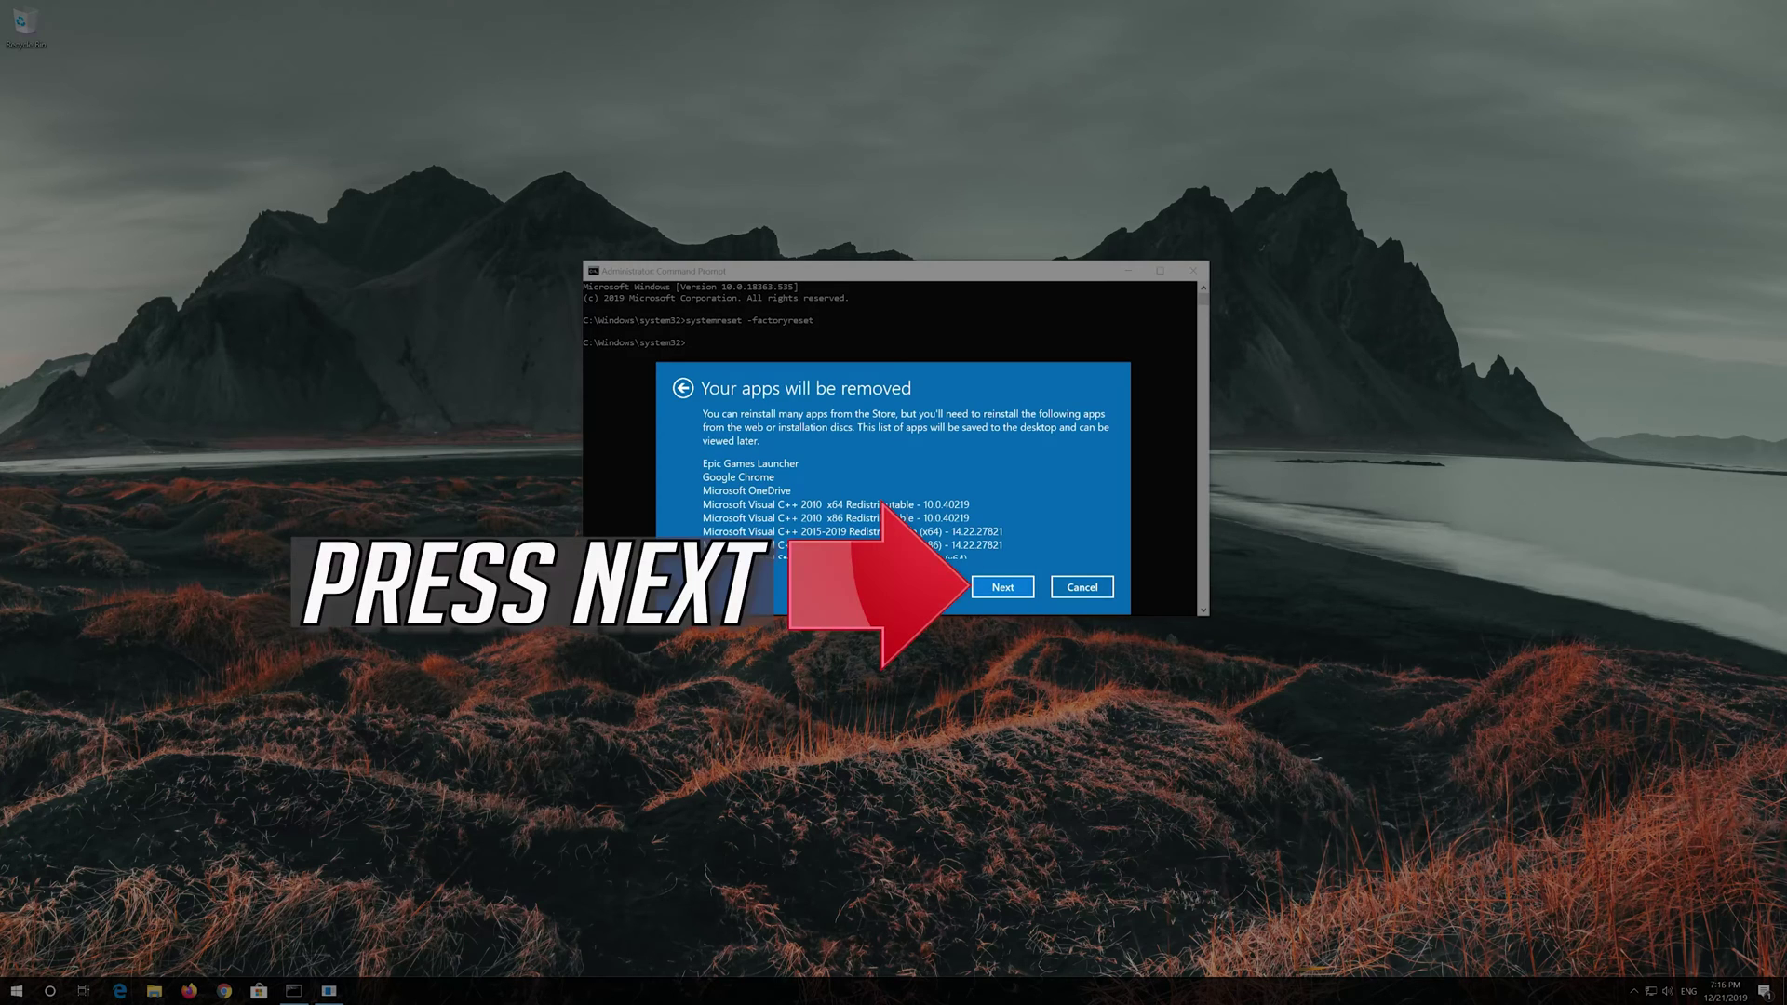
pyautogui.moveTo(893, 510)
pyautogui.click(999, 581)
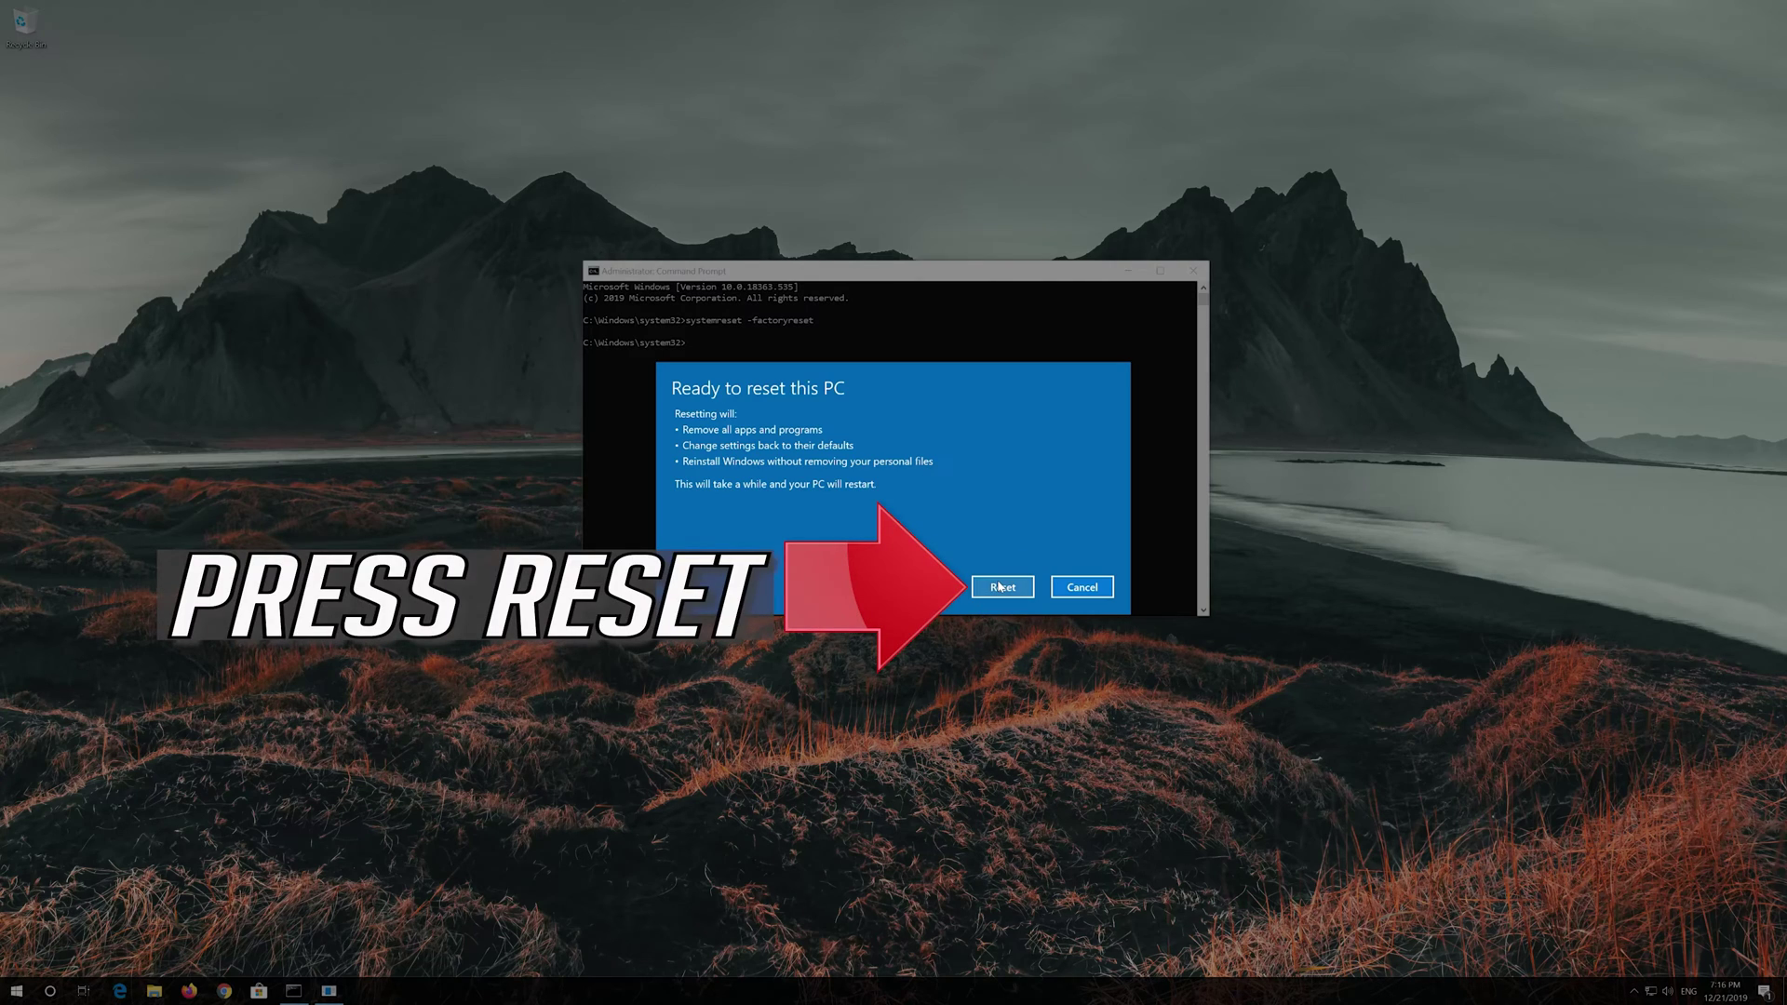
pyautogui.click(998, 586)
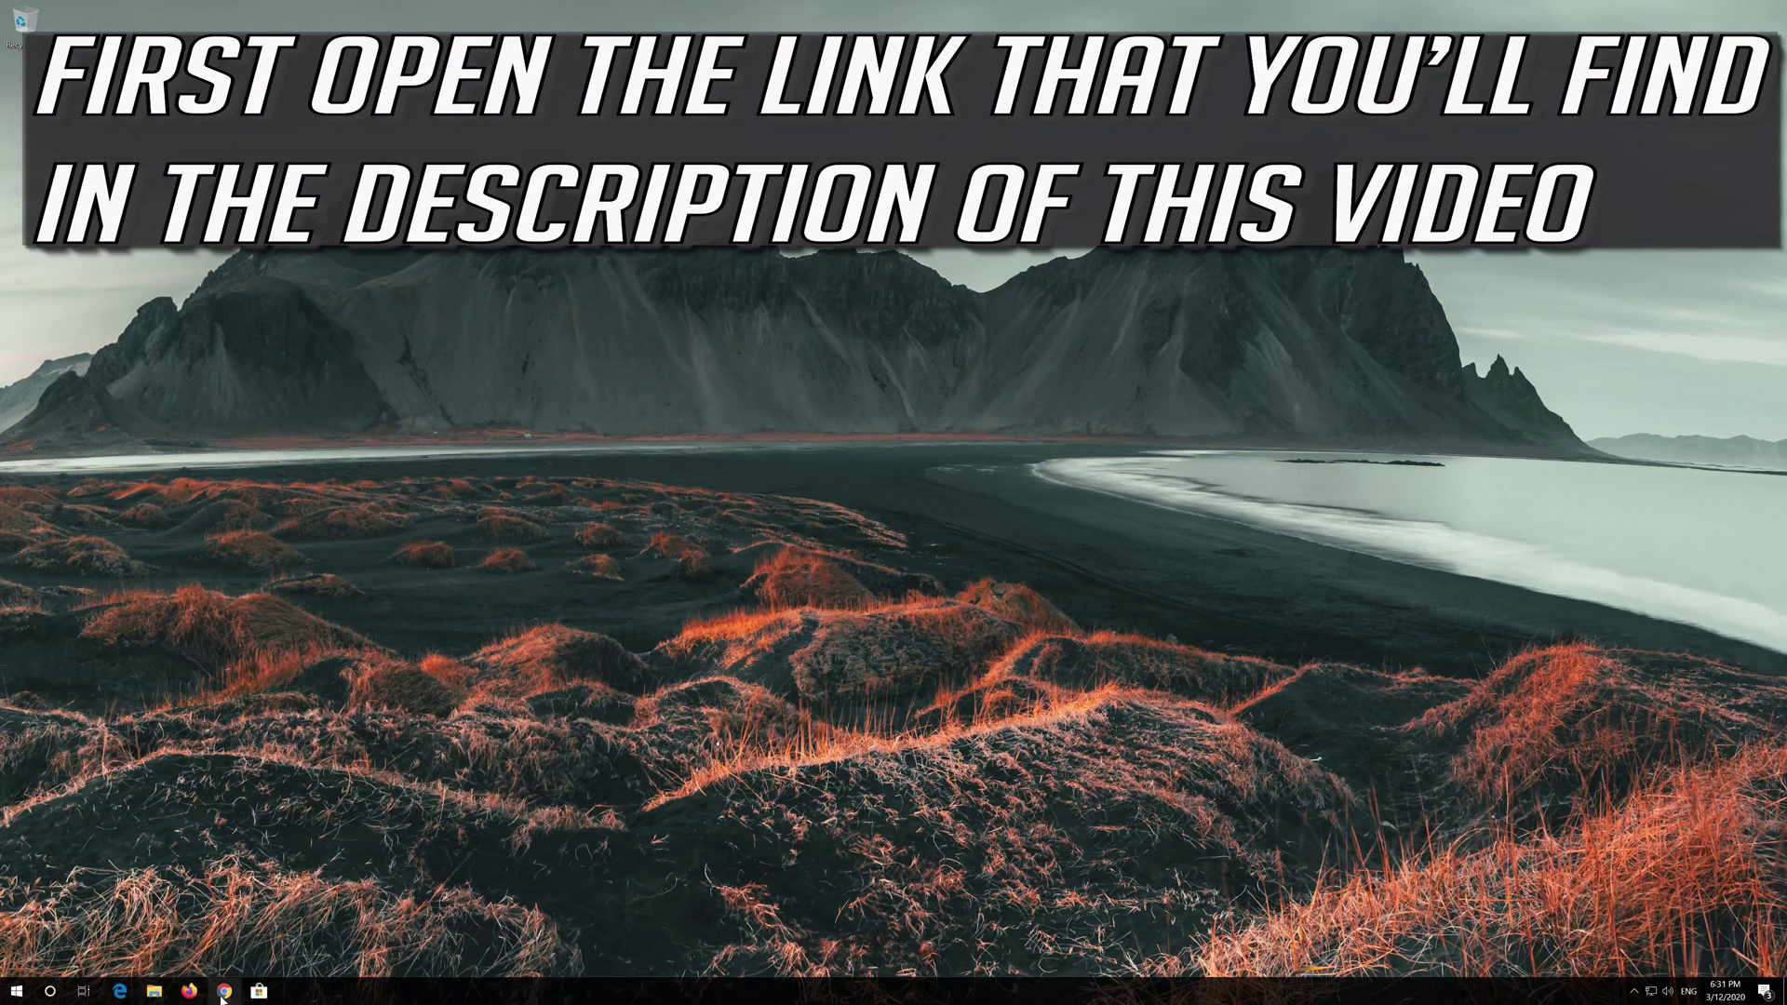
pyautogui.click(224, 990)
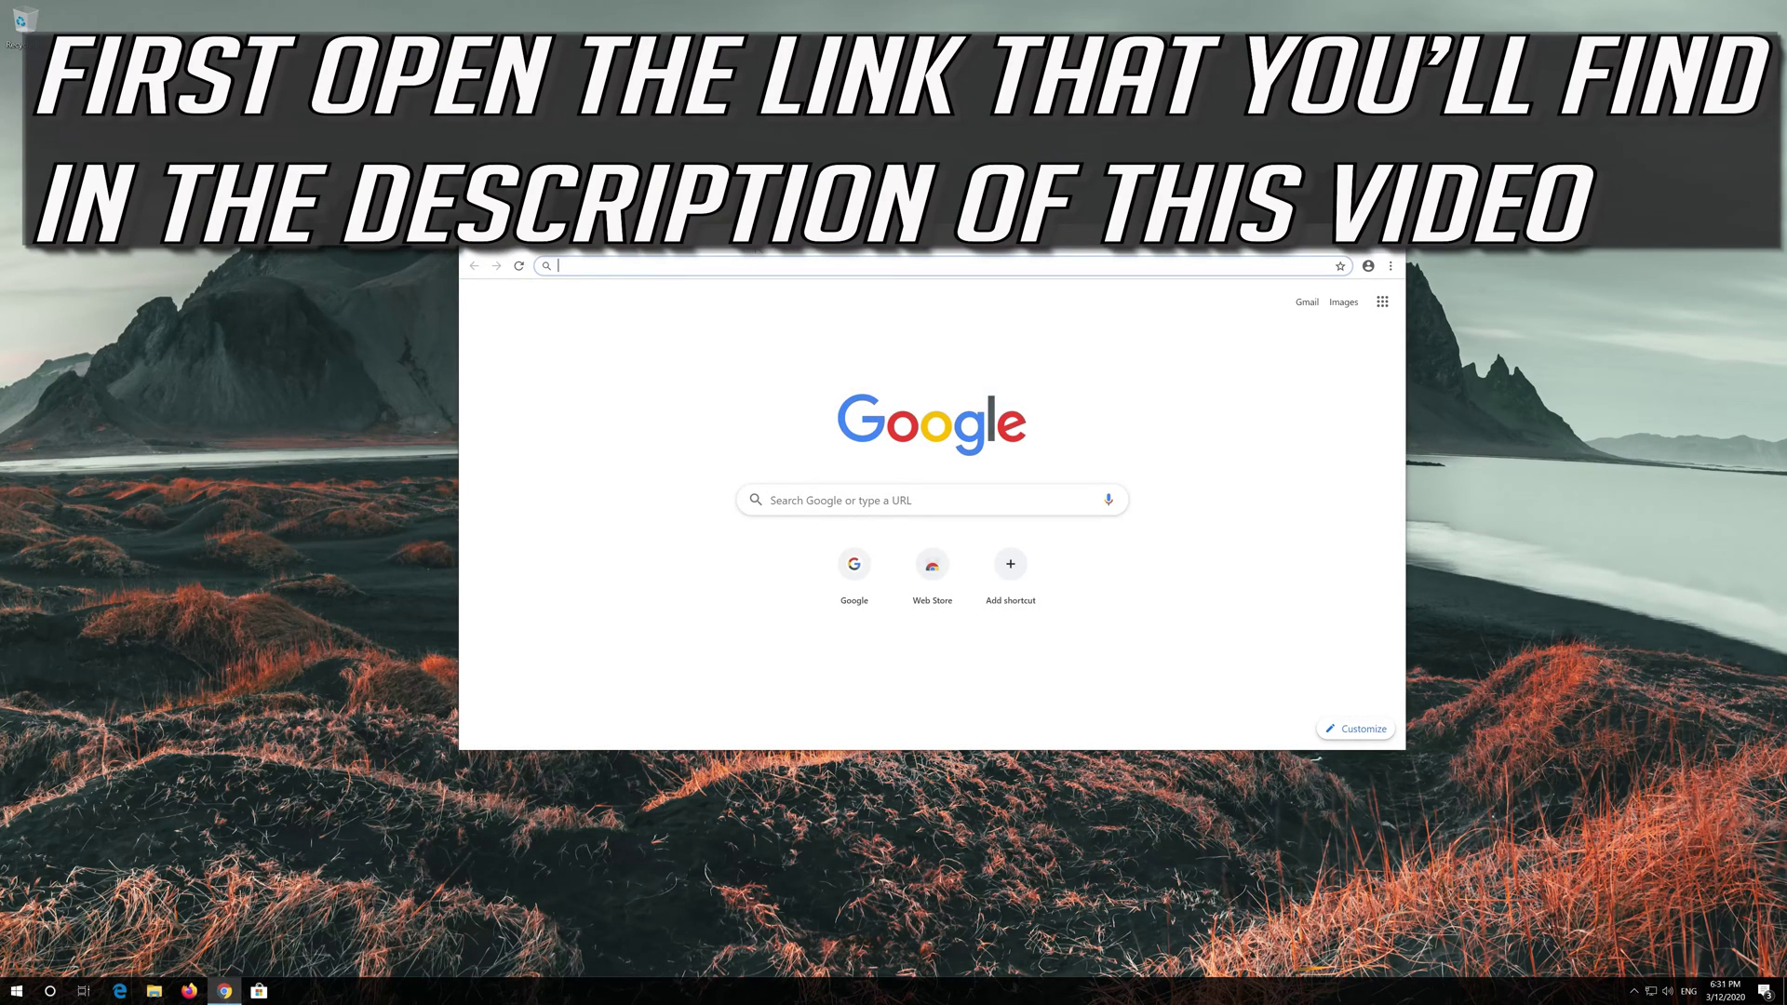
# Step: Download the Media Creation Tool from Microsoft's Windows 10 page, then close Chrome
pyautogui.write('https://www.microsoft.com/en-us/software-download/windows10')
pyautogui.press('Return')
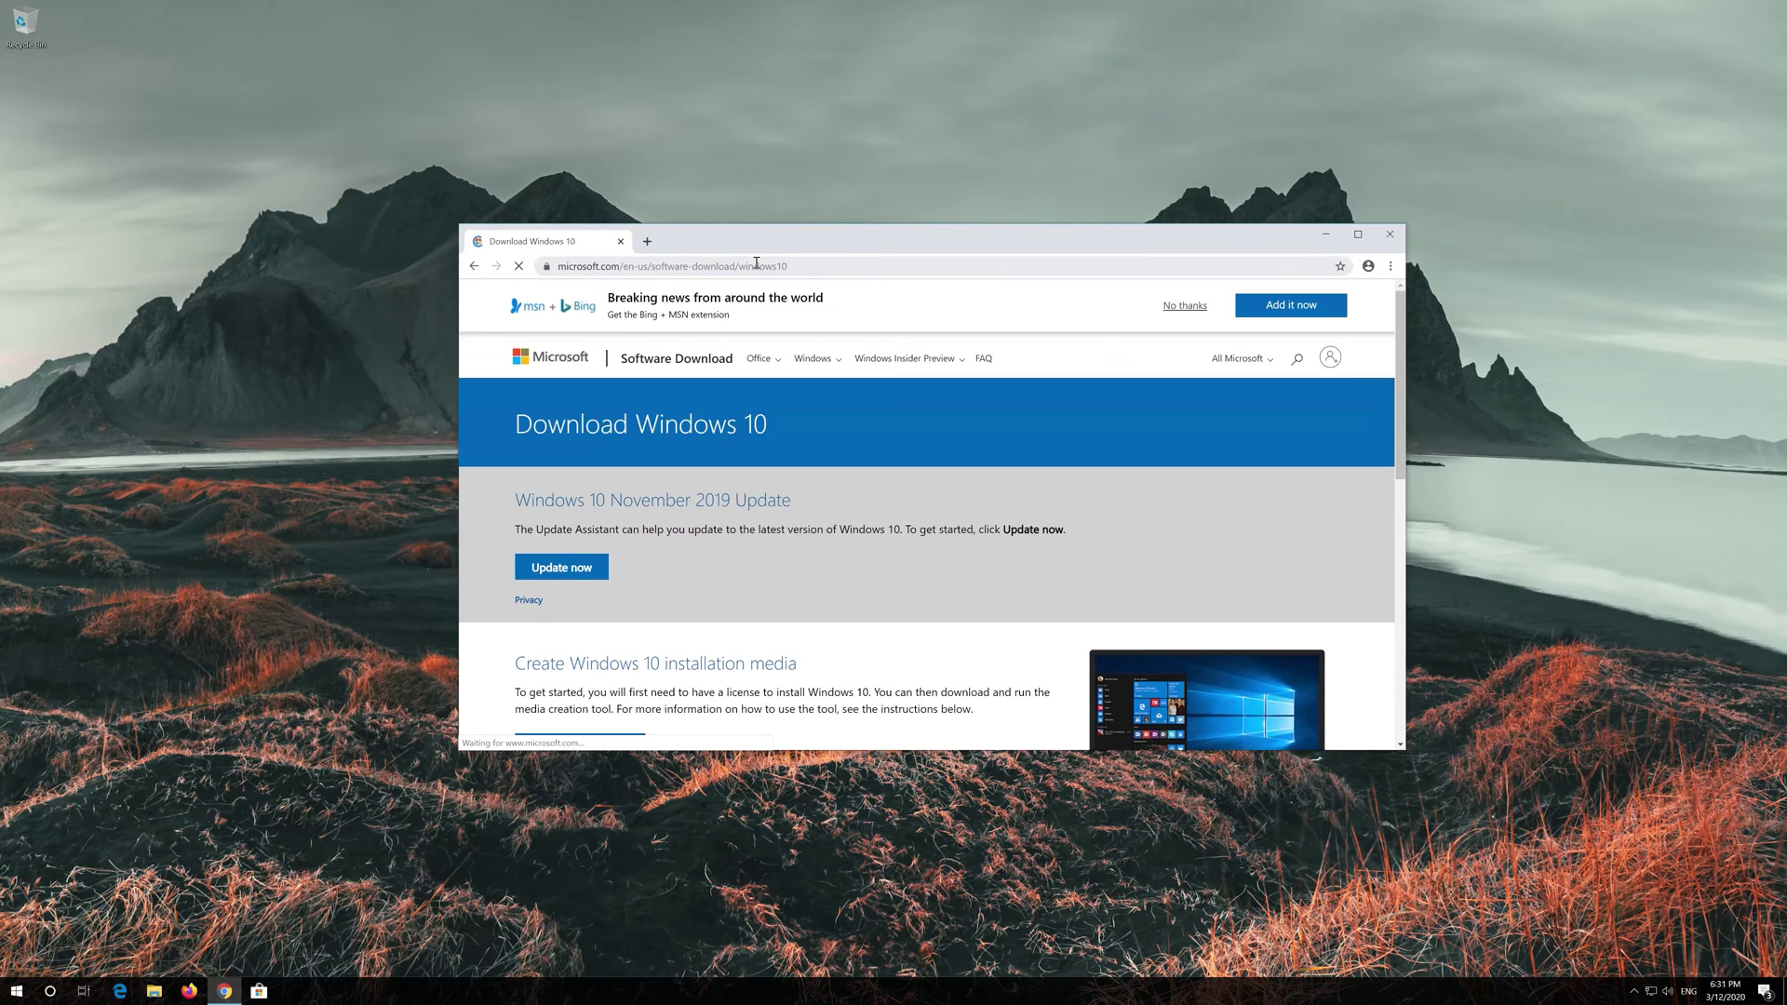
pyautogui.scroll(-1, 866, 543)
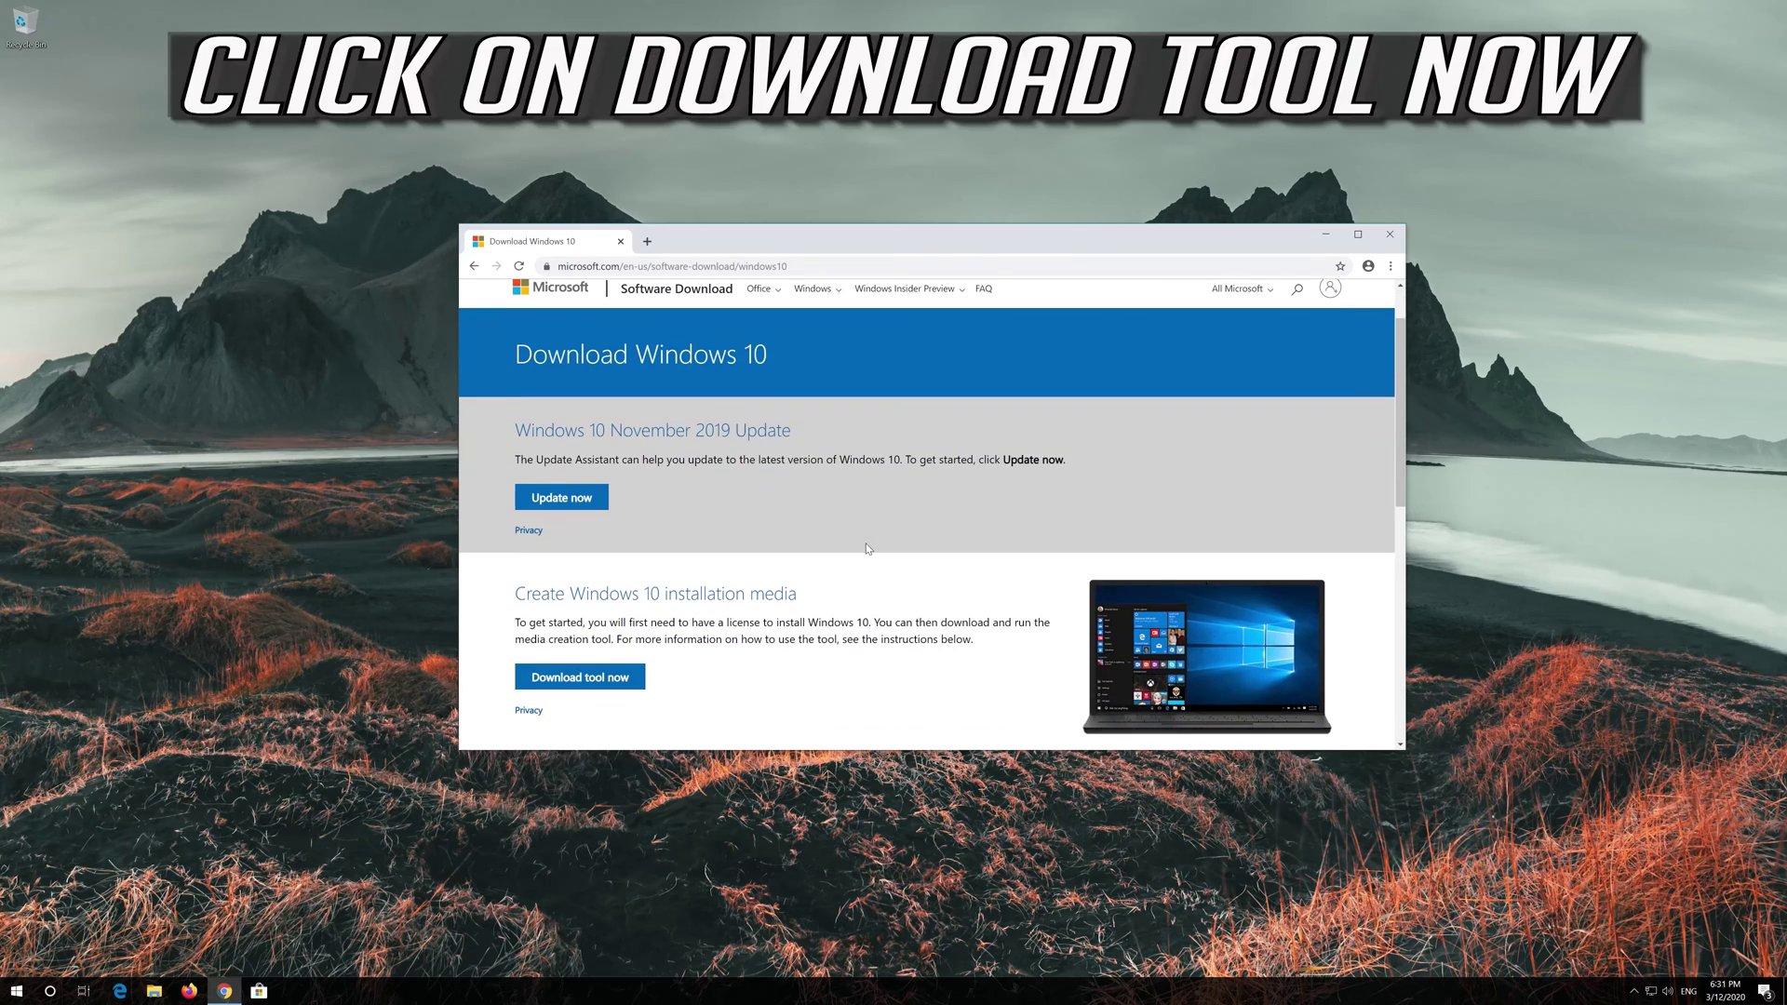
pyautogui.click(613, 680)
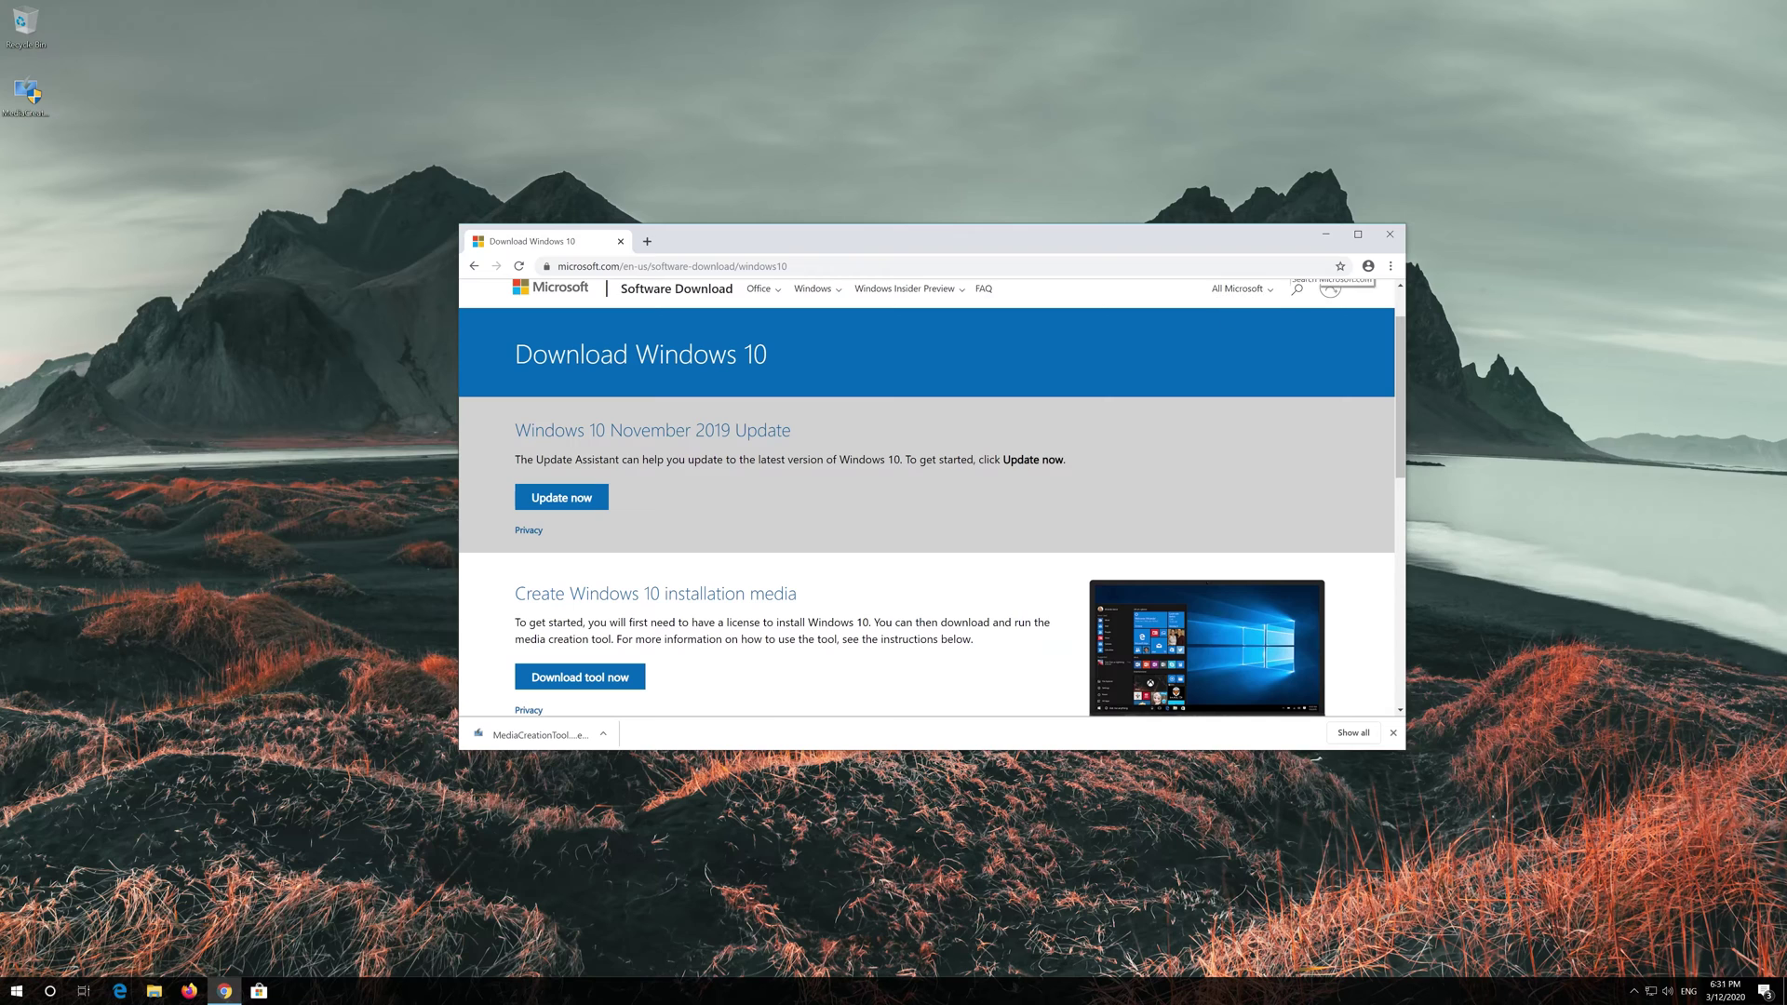
pyautogui.click(1389, 235)
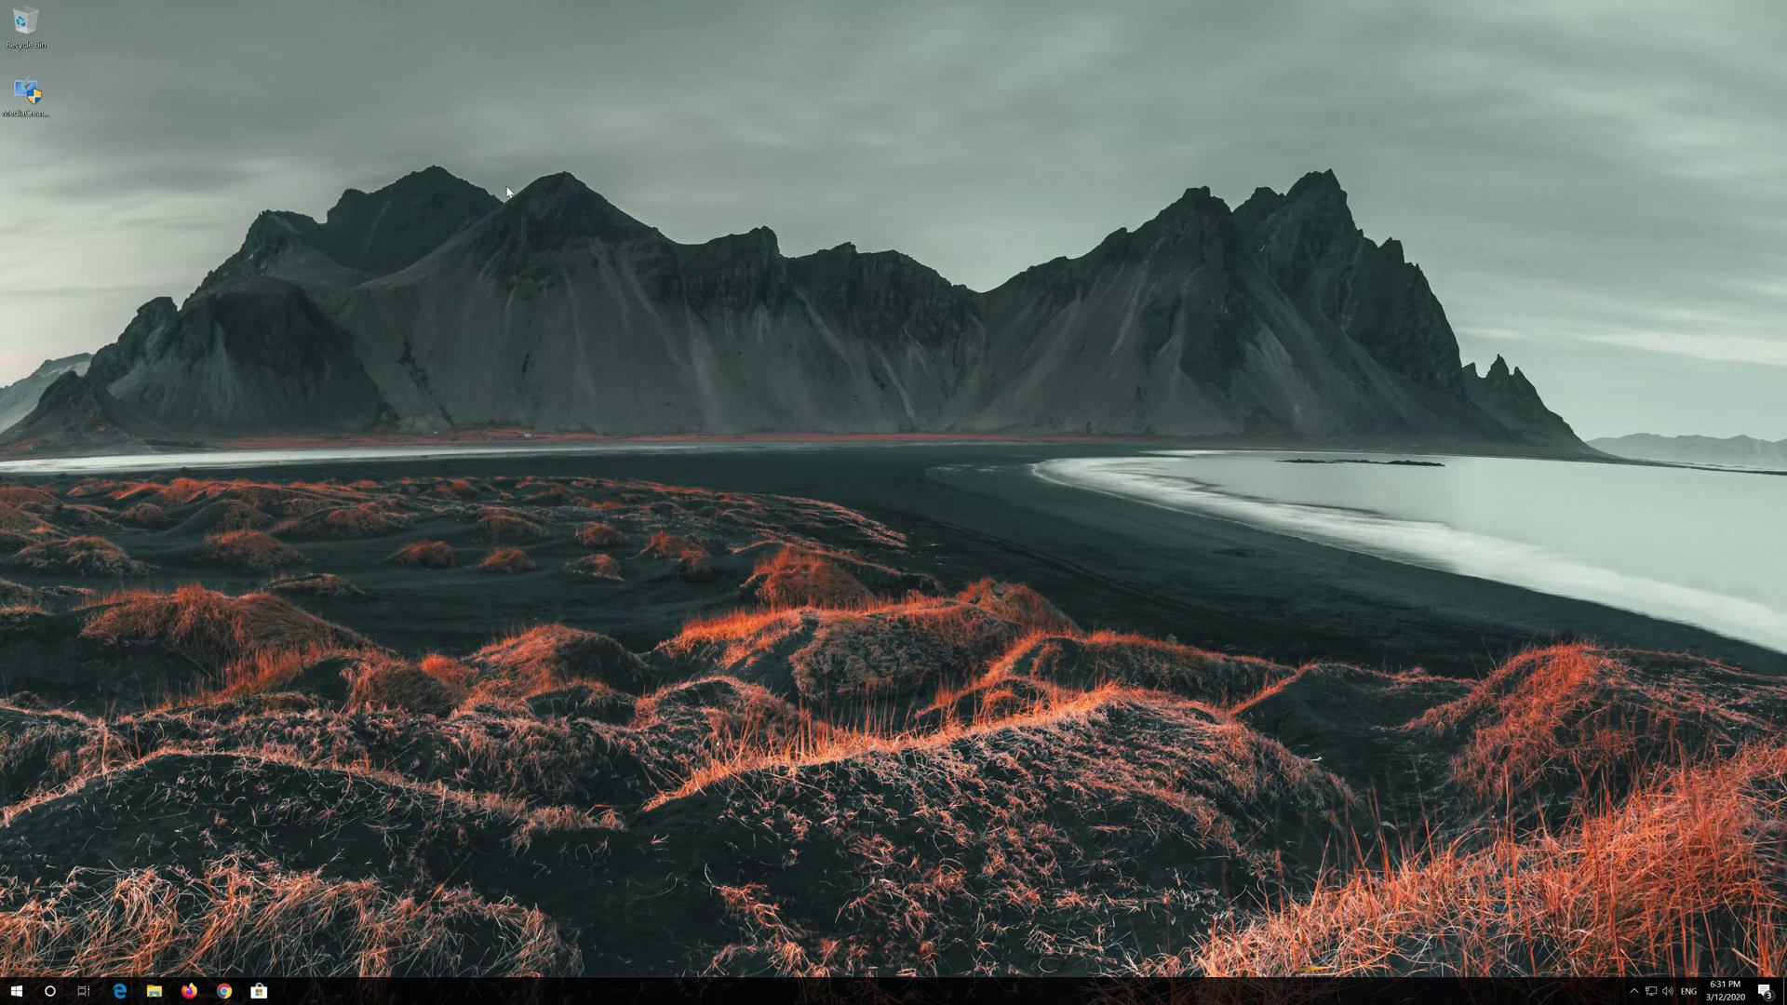
# Step: Launch the Media Creation Tool with admin approval and accept its license terms
pyautogui.doubleClick(27, 107)
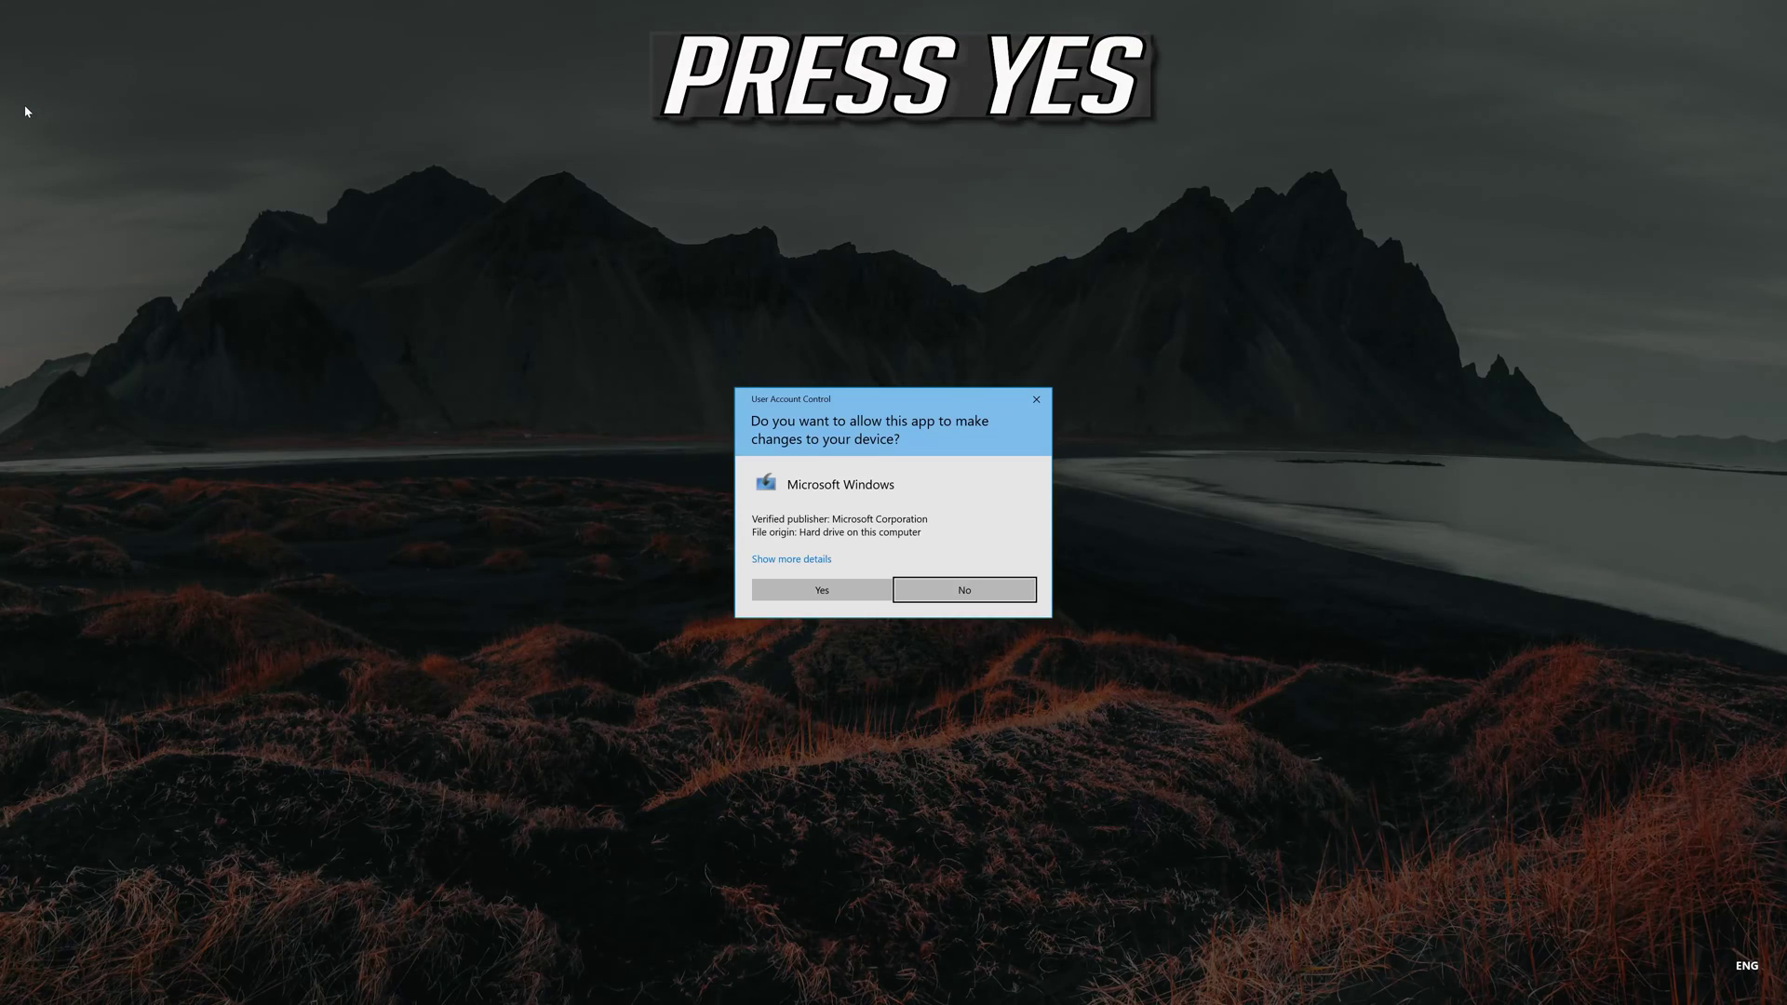
pyautogui.click(819, 595)
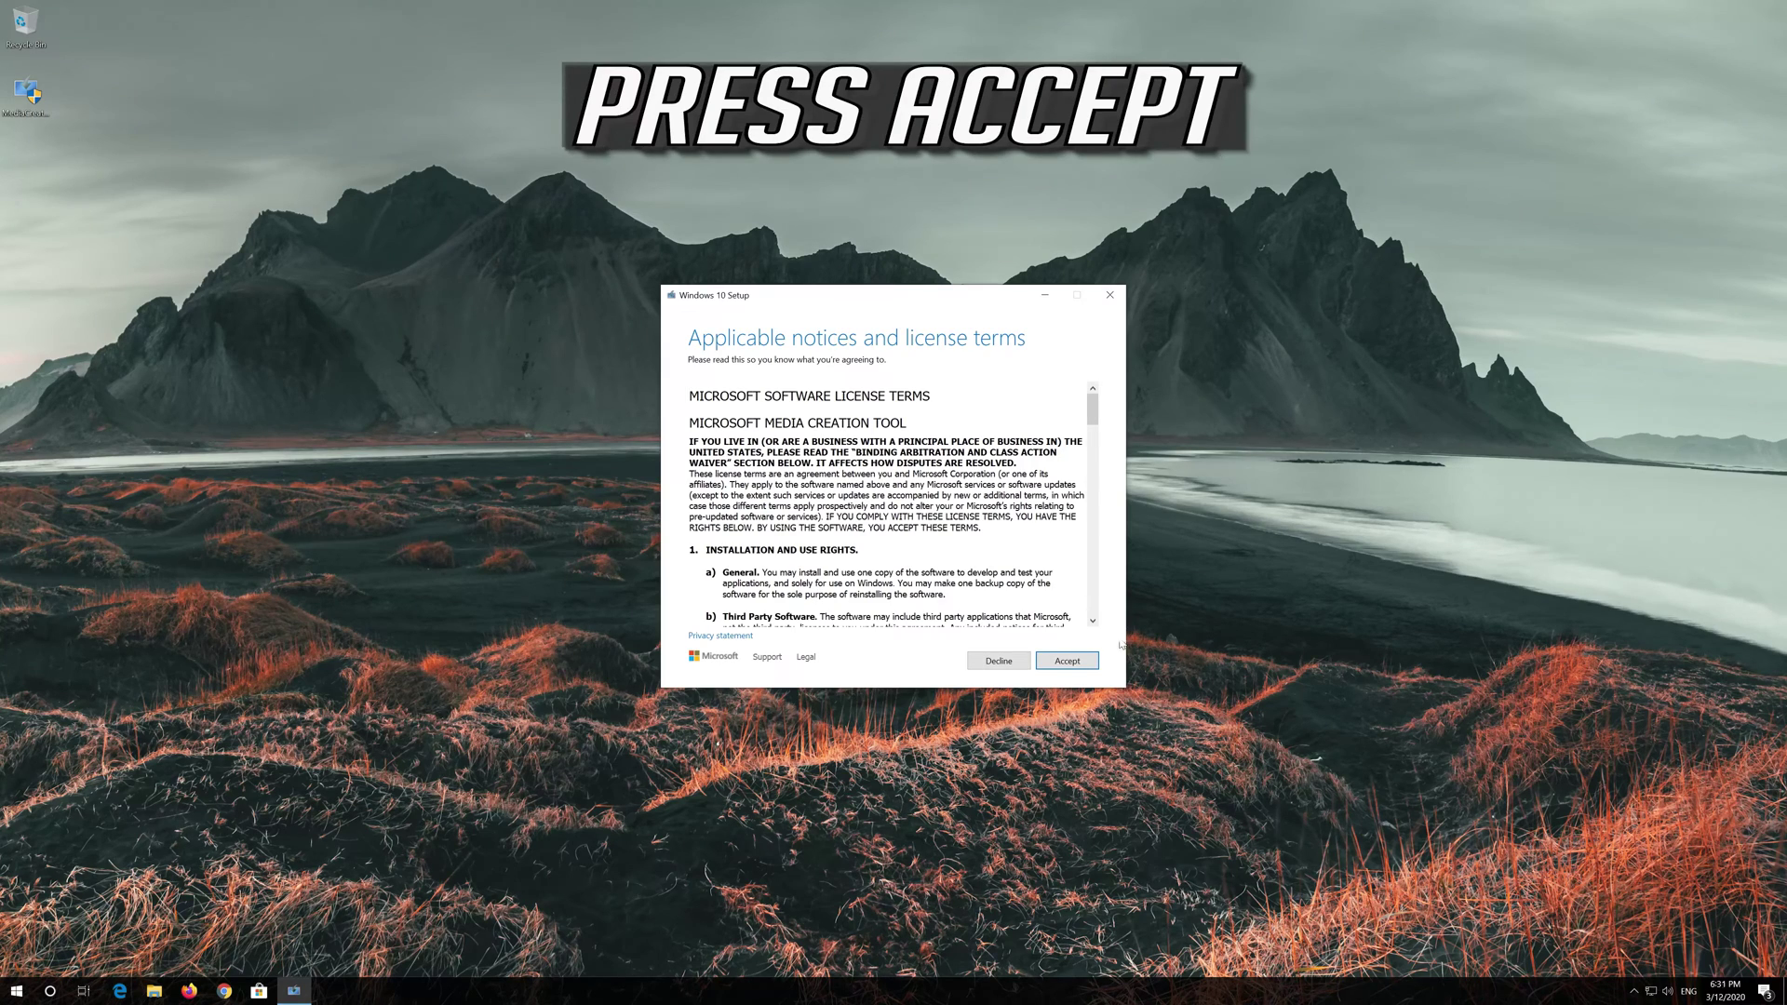
pyautogui.click(1090, 660)
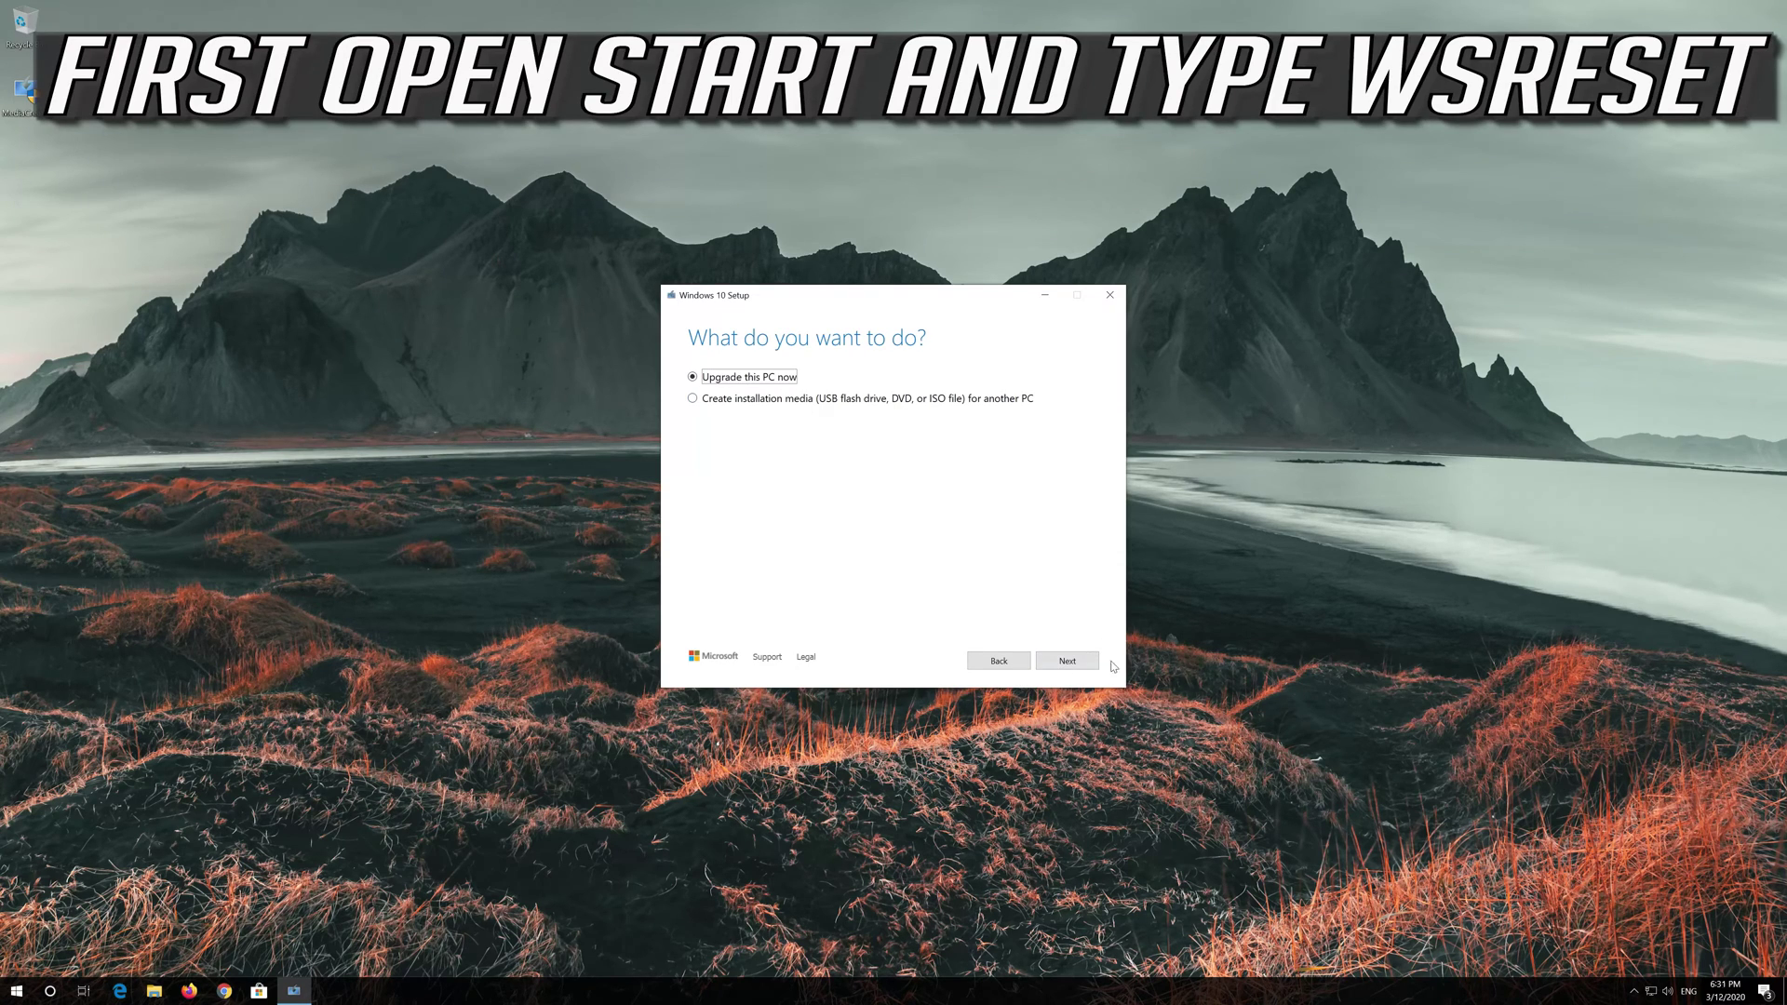
# Step: Upgrade this PC now, accept the Windows 10 license, and begin installing
pyautogui.click(1059, 671)
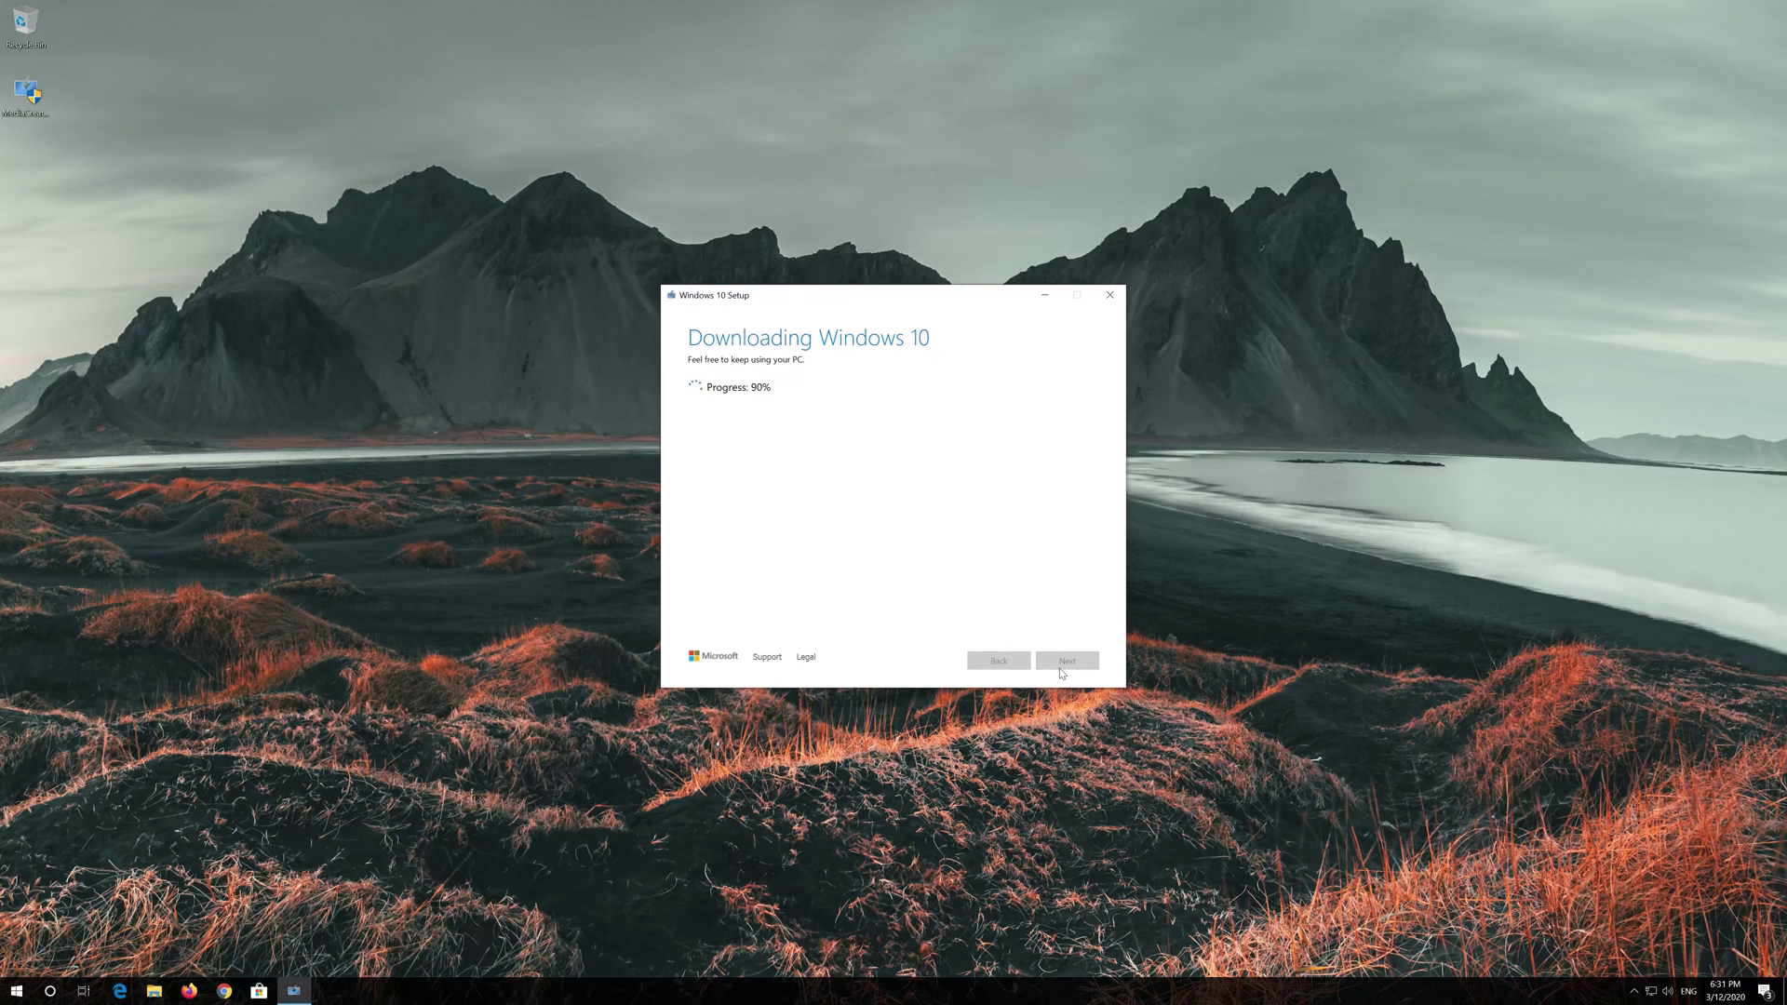
pyautogui.click(1060, 666)
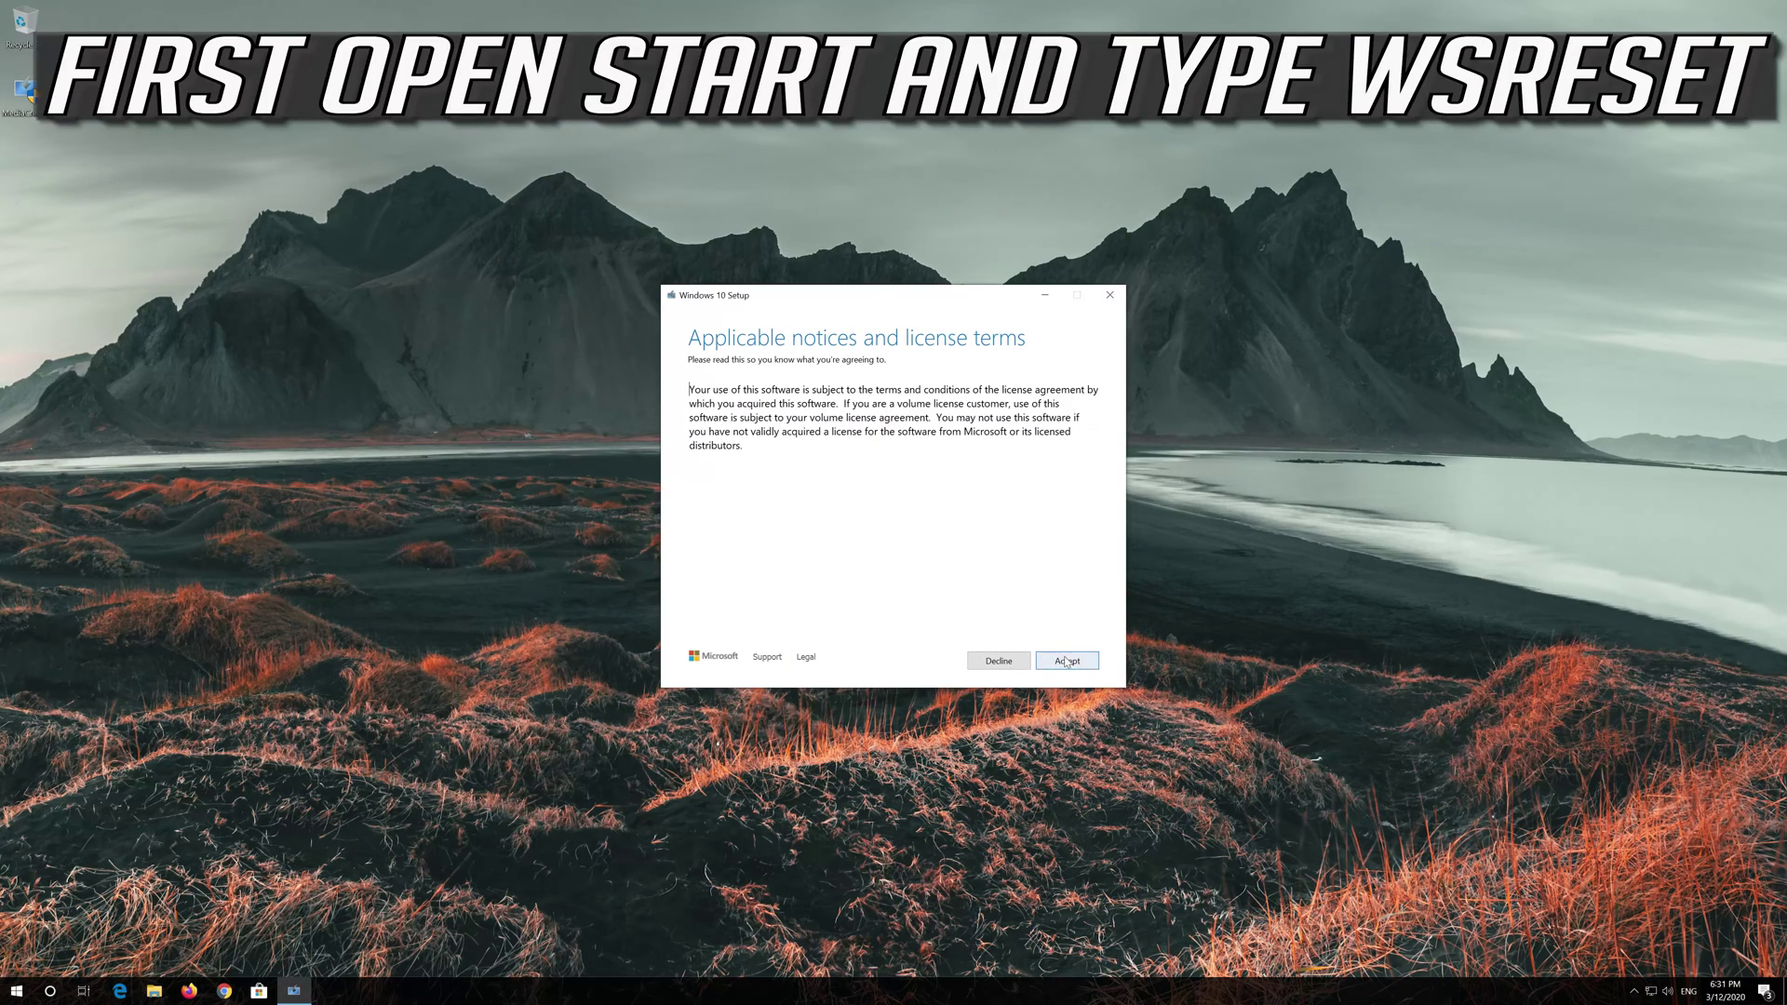
pyautogui.click(1075, 662)
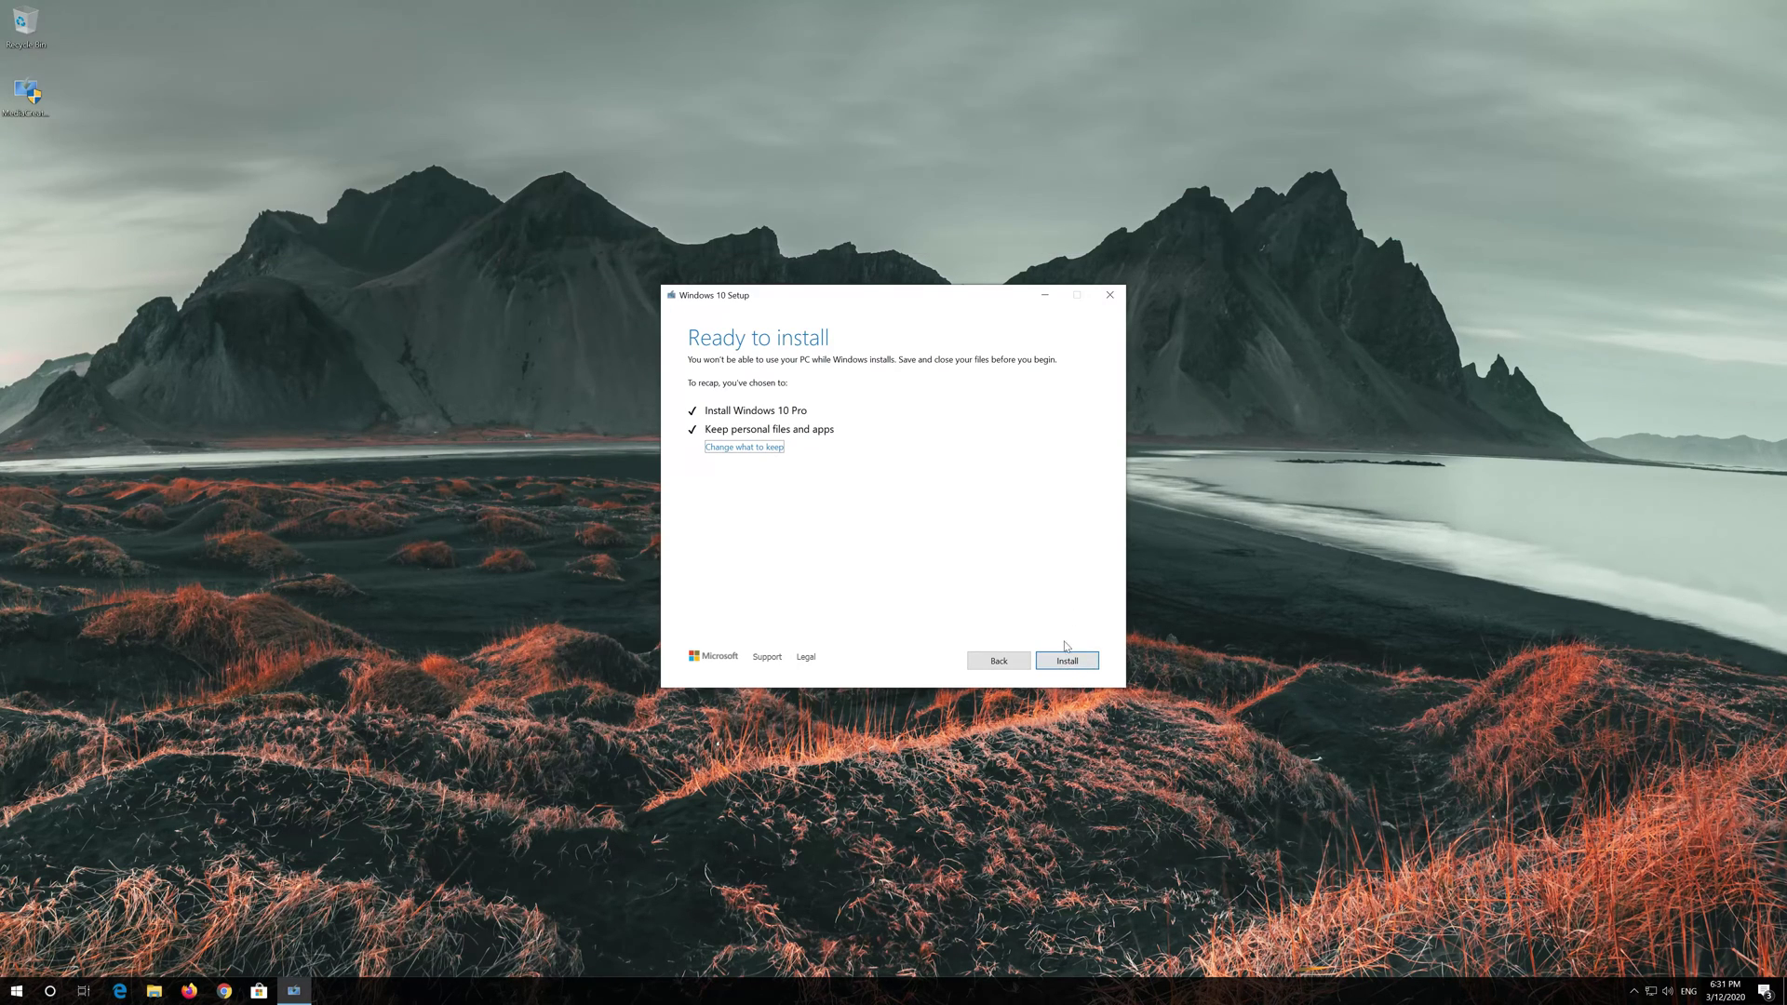
pyautogui.click(1066, 662)
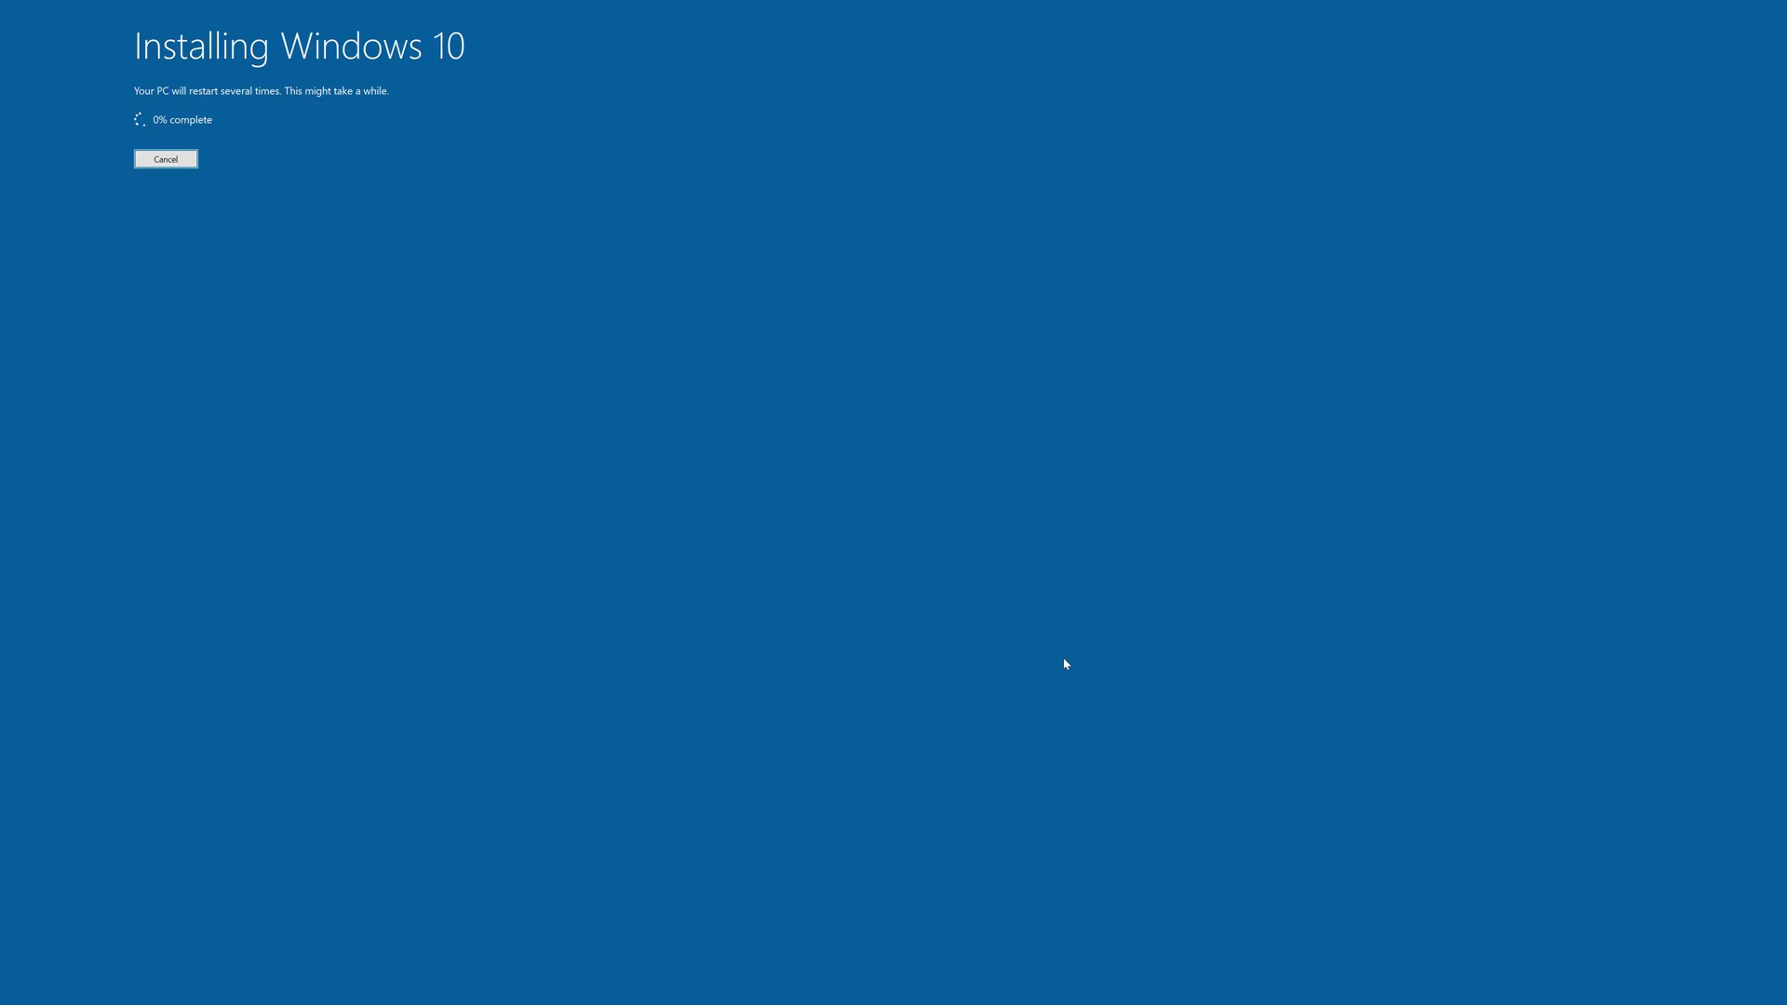